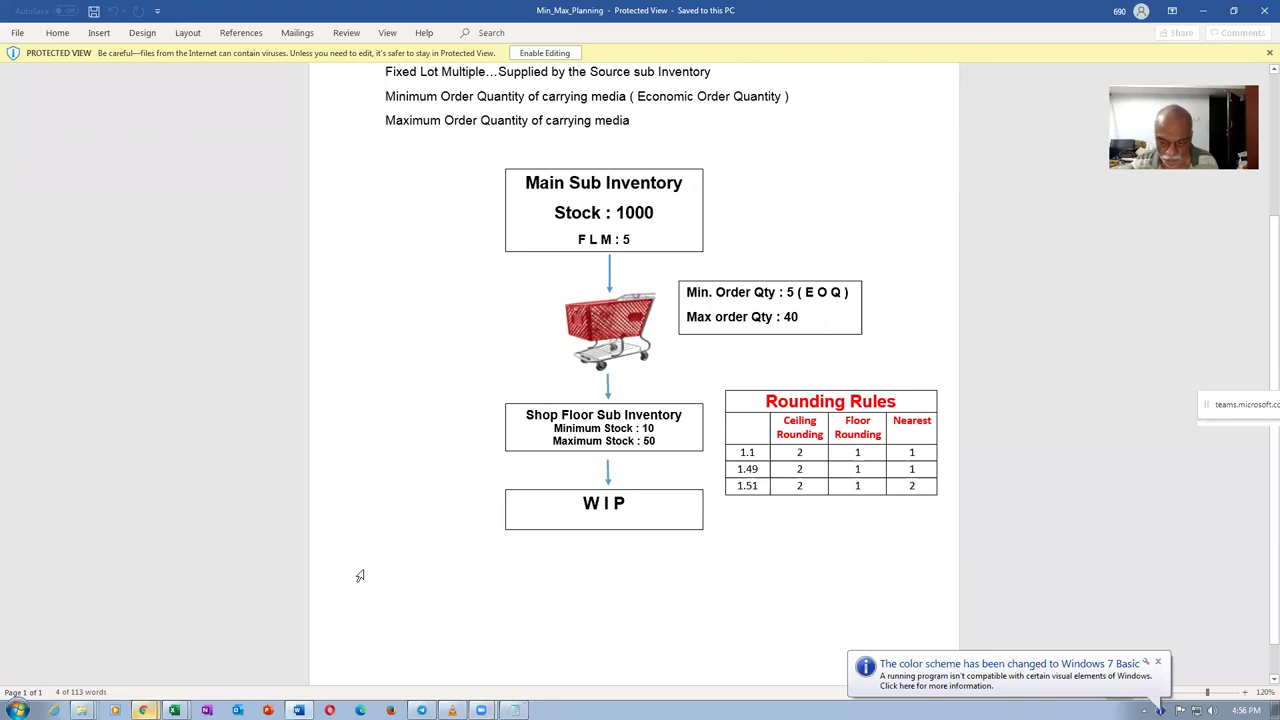
- Close the Fusion_Inventory_Procurement_Work_Sheet and the other Excel worksheet, leaving the Min_Max_Planning document open
{"action": "key", "text": "Left"}
{"action": "key", "text": "Left"}
{"action": "key", "text": "Left"}
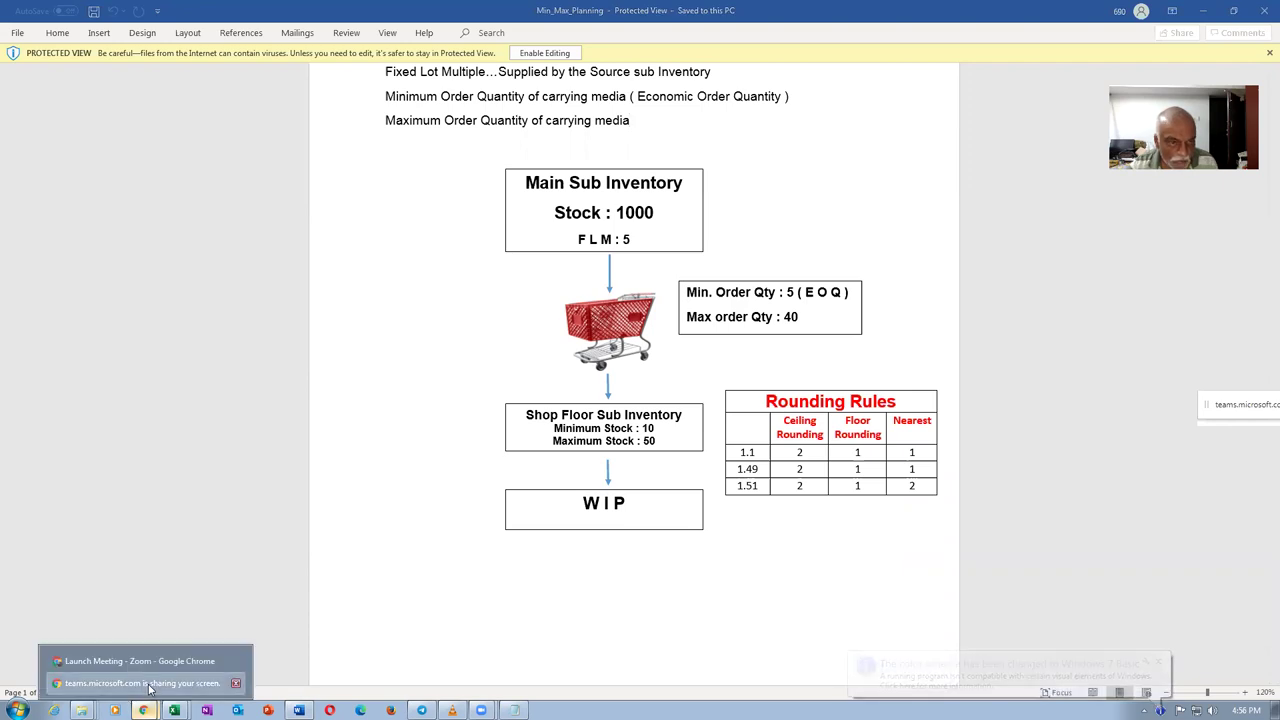
{"action": "mouse_move", "coordinate": [174, 710]}
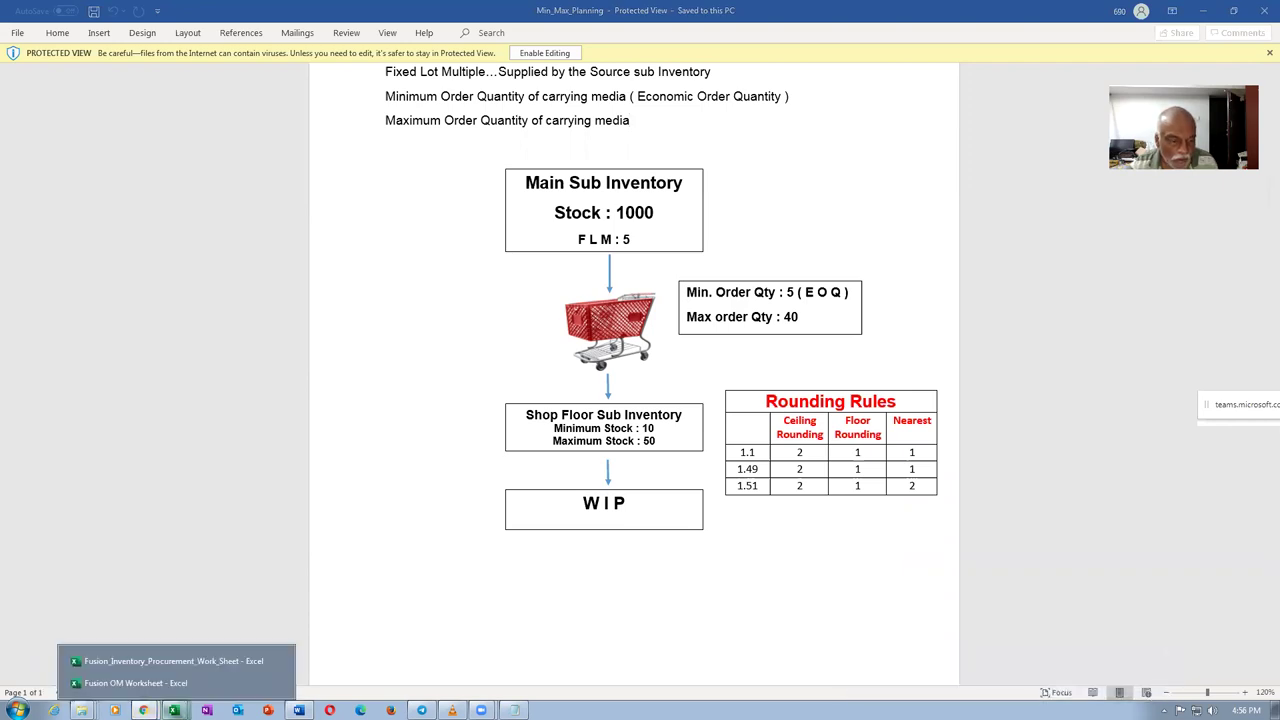
{"action": "left_click", "coordinate": [160, 661]}
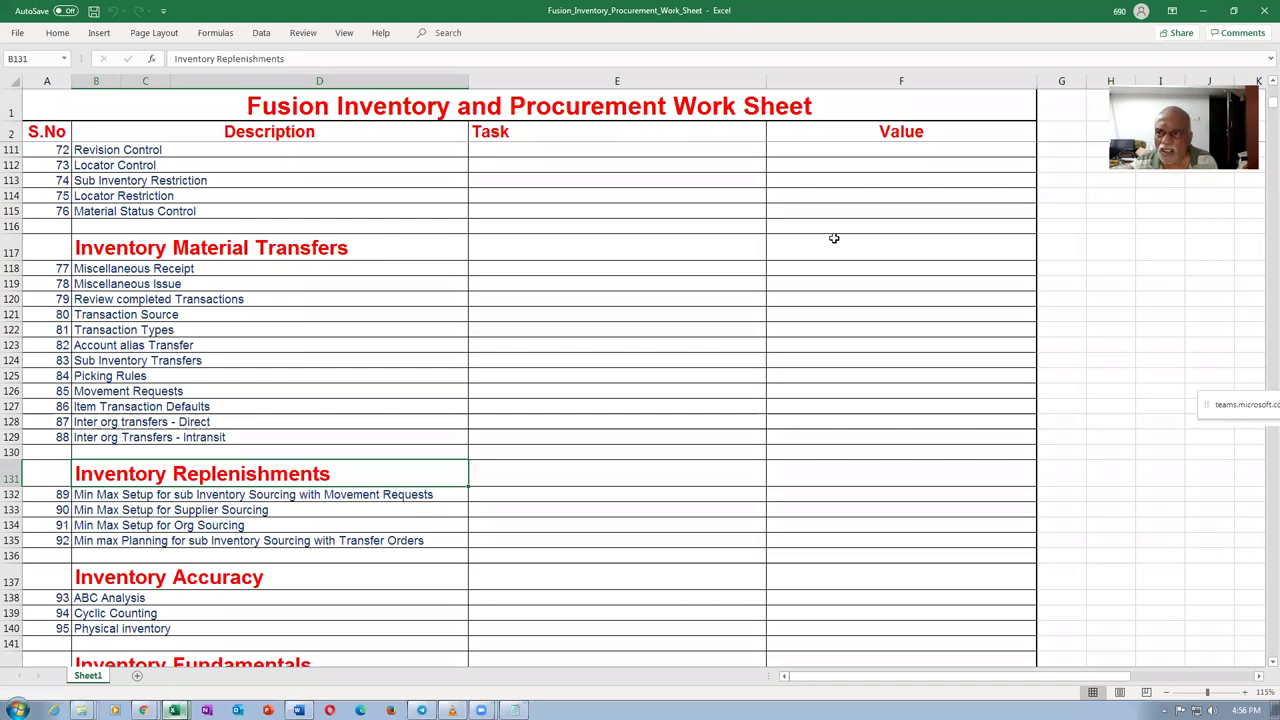
{"action": "left_click", "coordinate": [1262, 12]}
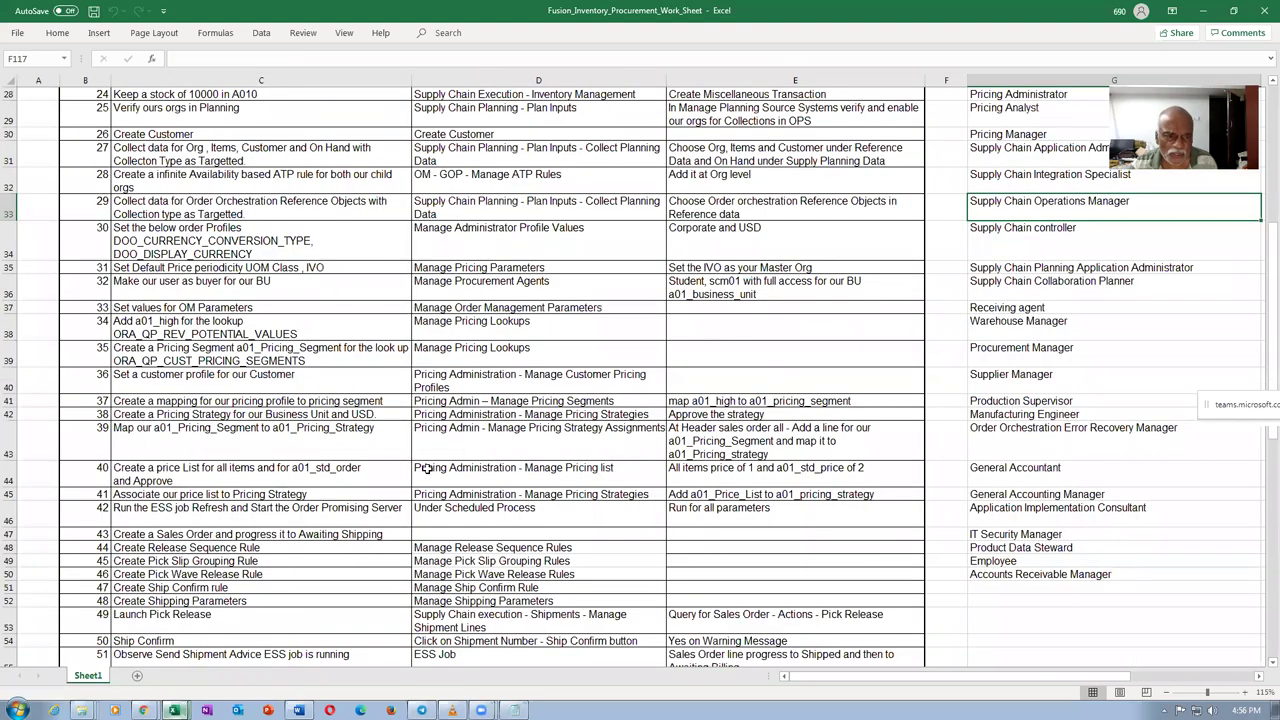
{"action": "left_click", "coordinate": [1263, 10]}
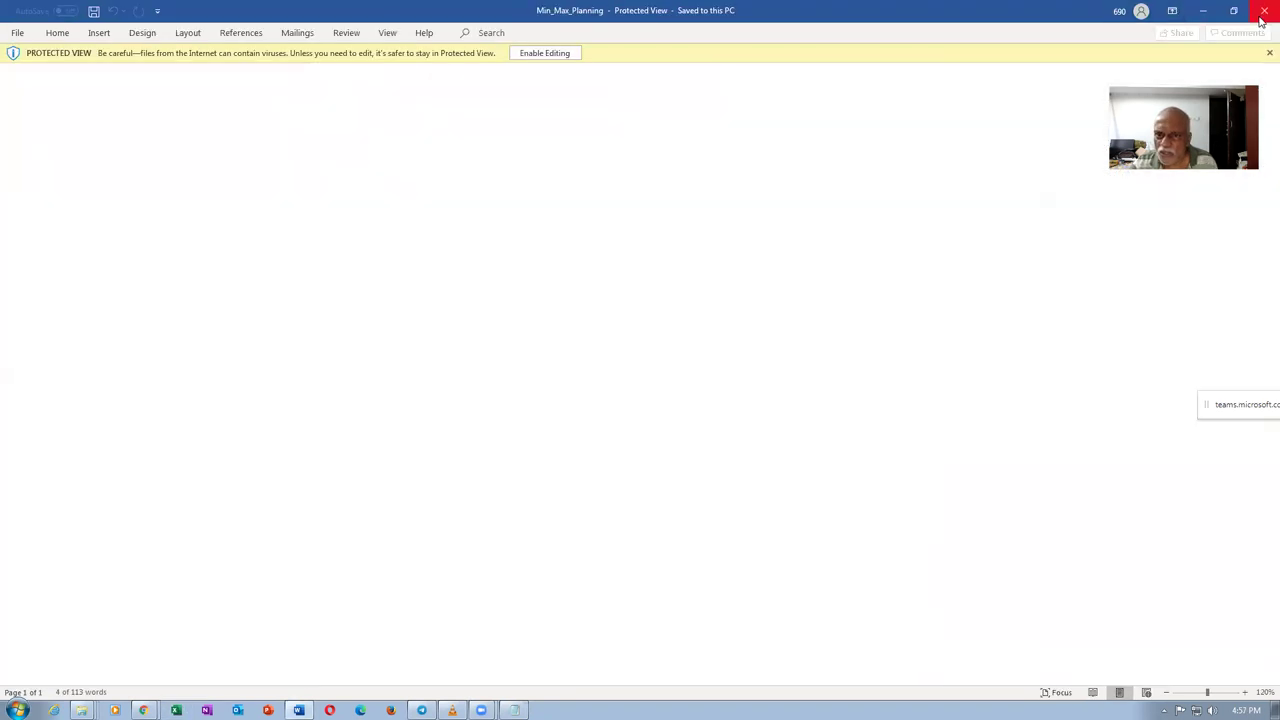
- Close Min_Max_Planning in Word and leave Manage Supply Lines for the Supply Lines Overview
{"action": "left_click", "coordinate": [1263, 12]}
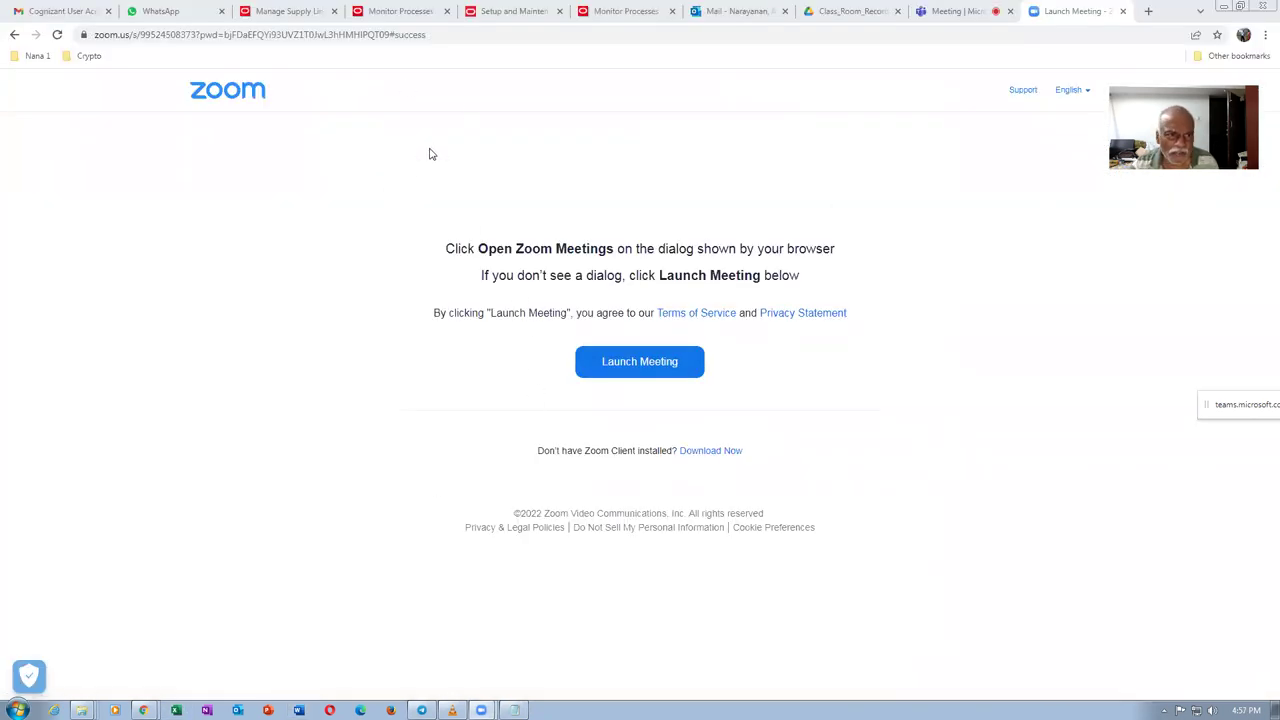
{"action": "left_click", "coordinate": [280, 11]}
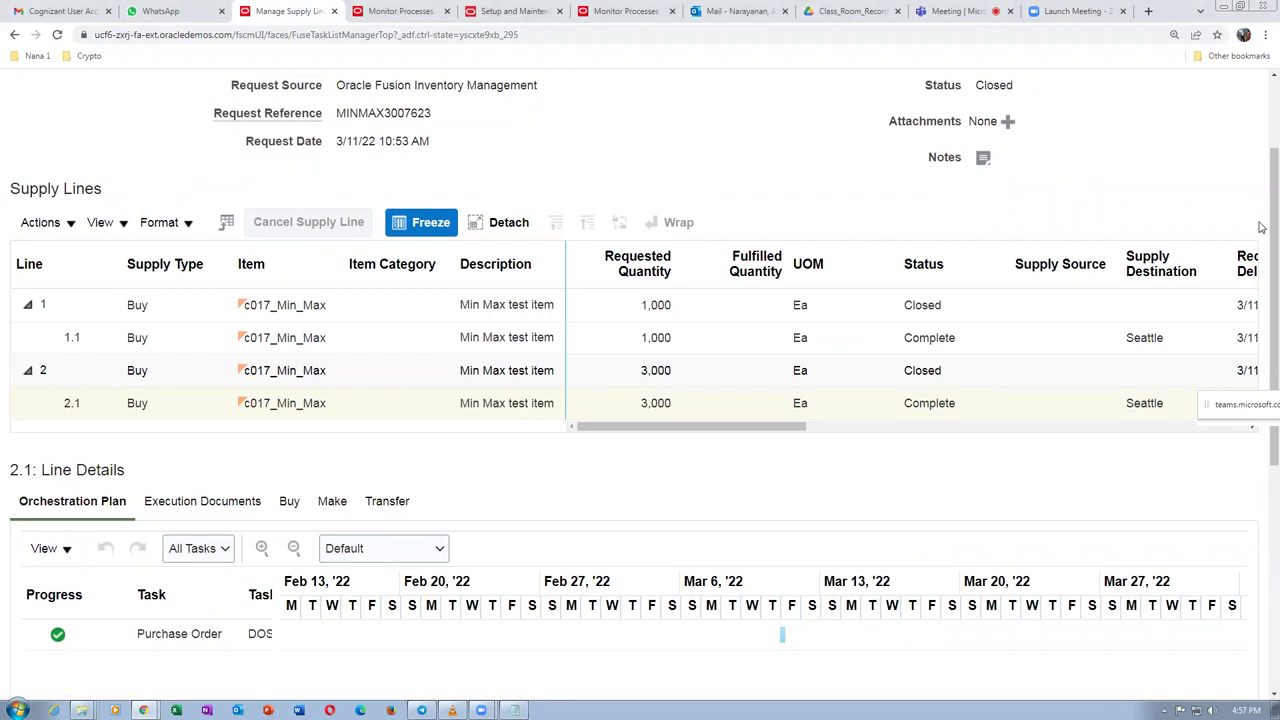
{"action": "scroll", "coordinate": [1261, 227], "scroll_direction": "up", "scroll_amount": 2}
{"action": "left_click", "coordinate": [1245, 142]}
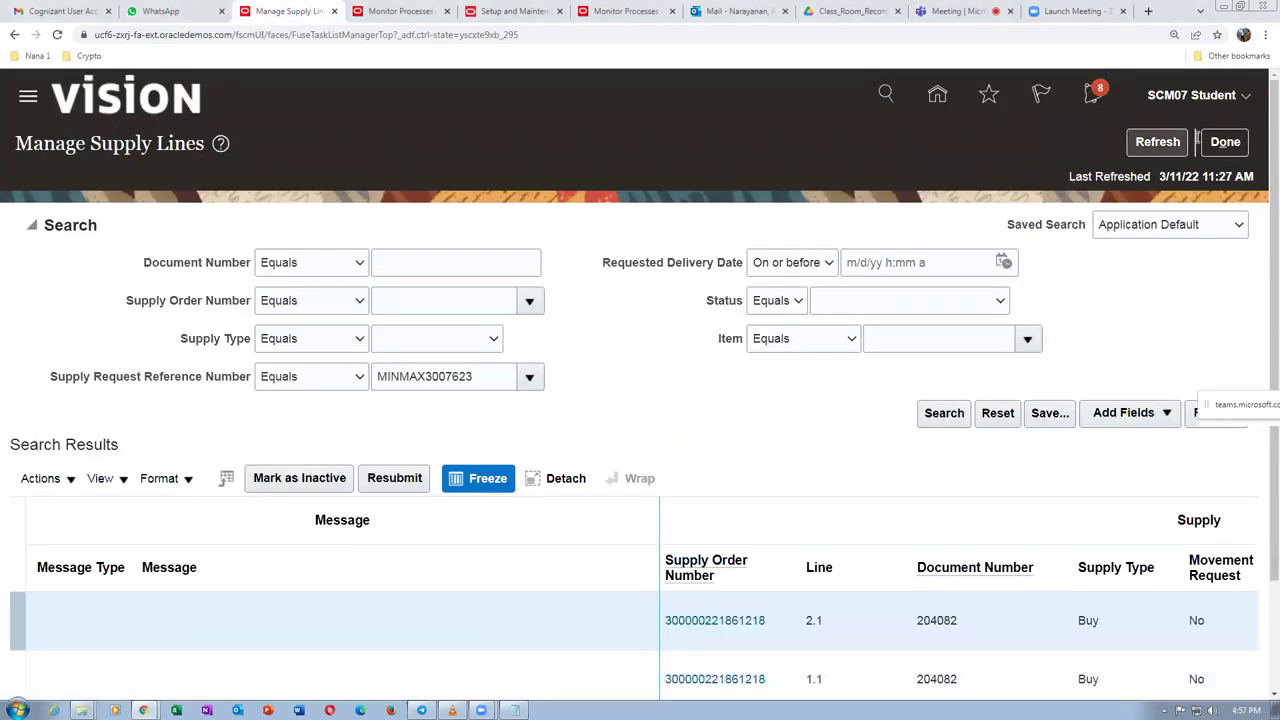
{"action": "left_click", "coordinate": [1222, 142]}
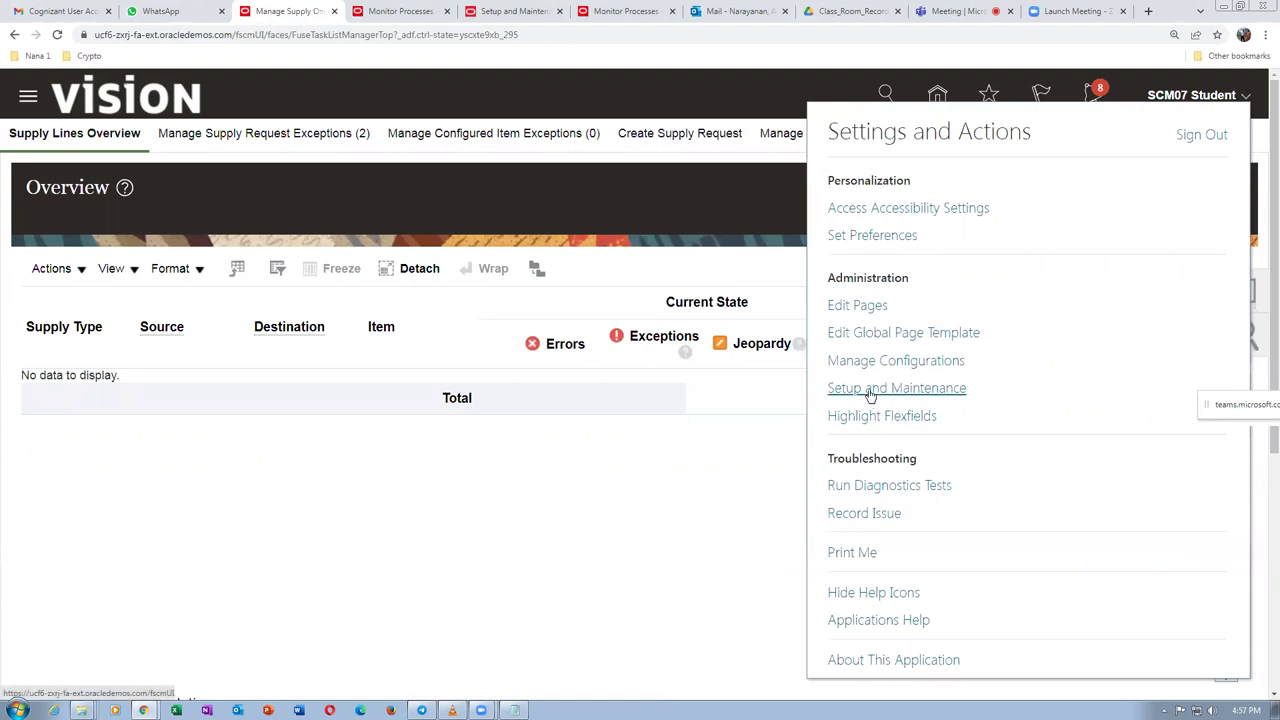
- In Setup and Maintenance, search the setup tasks for man%cha%stru%
{"action": "left_click", "coordinate": [869, 390]}
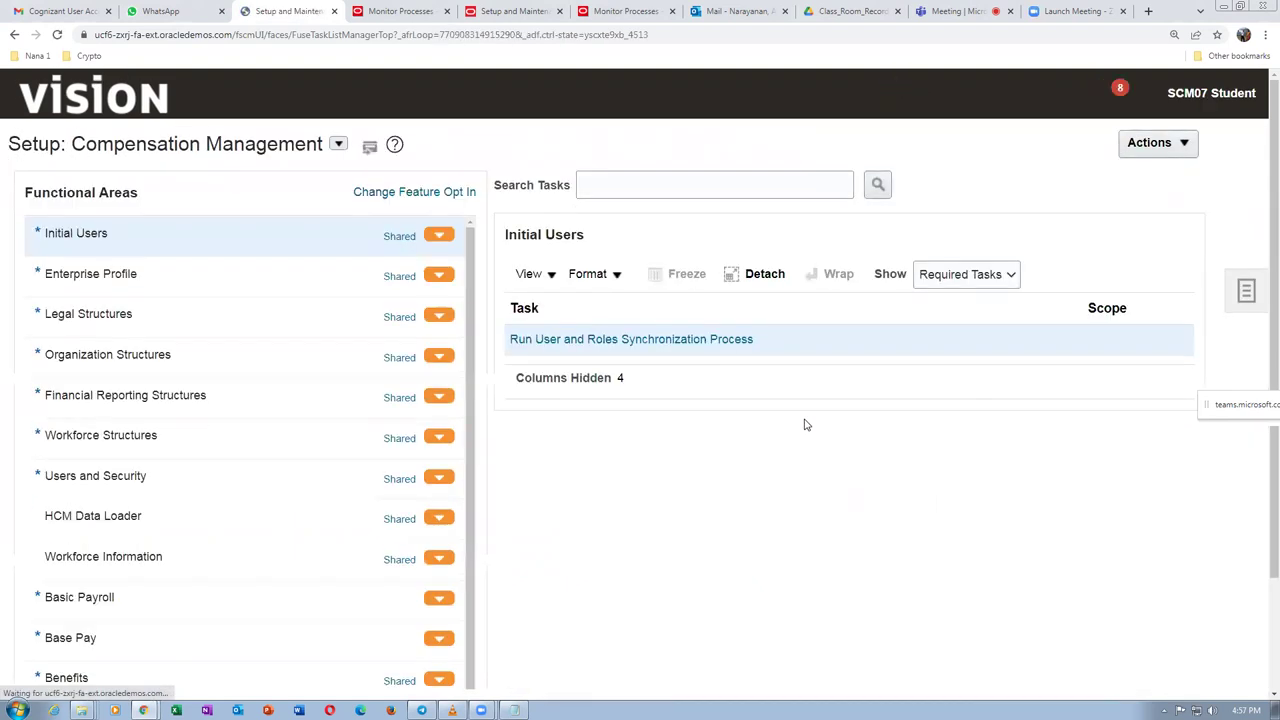
{"action": "left_click", "coordinate": [1248, 291]}
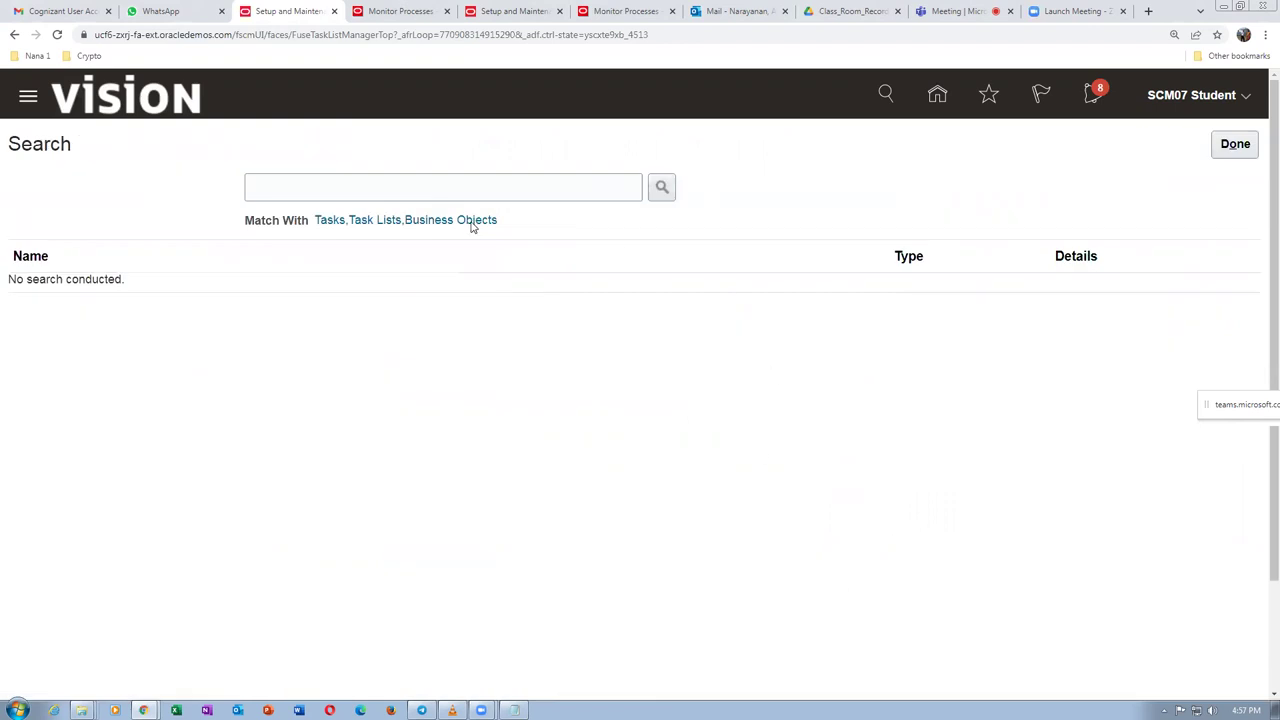
{"action": "left_click", "coordinate": [314, 186]}
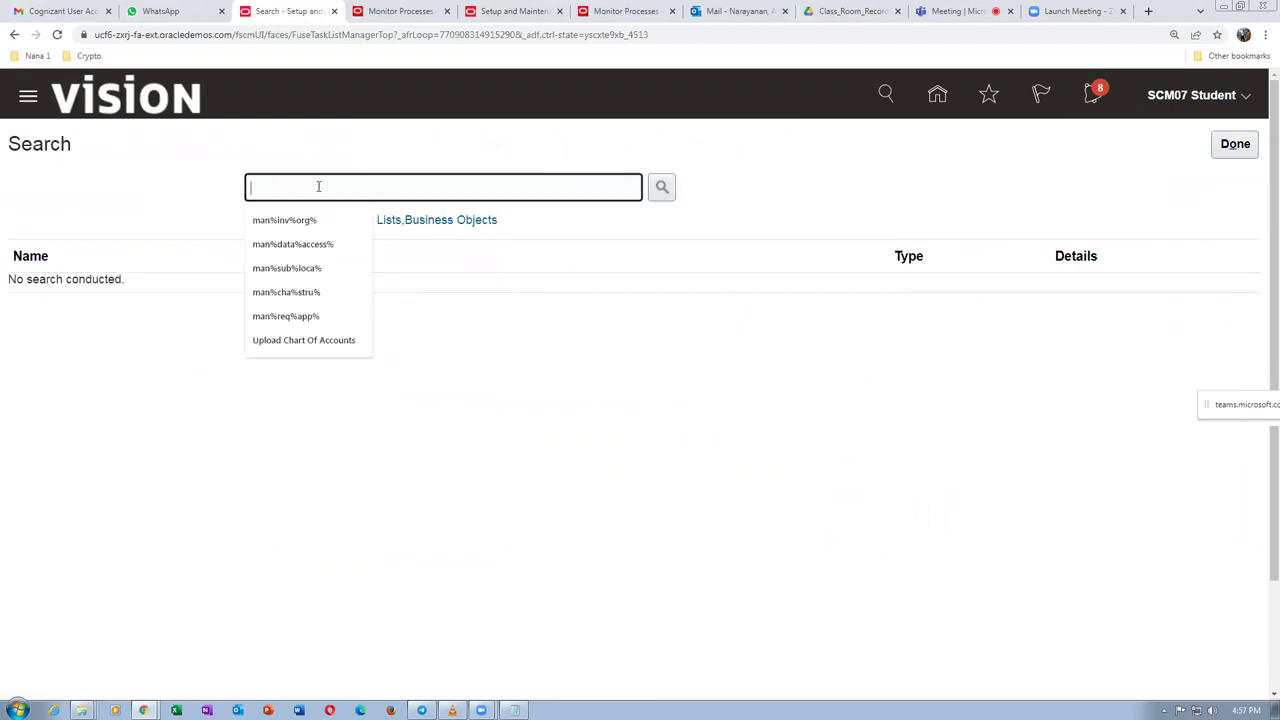
{"action": "type", "text": "man%cha"}
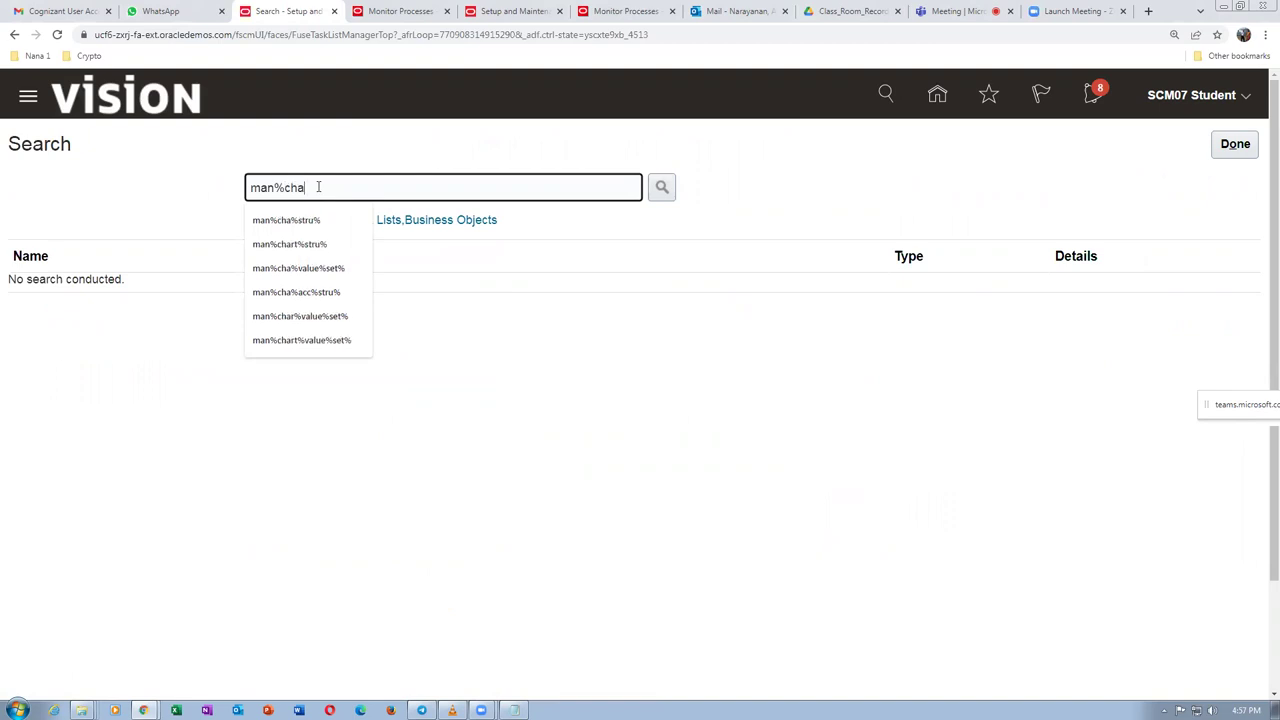
{"action": "type", "text": "%str"}
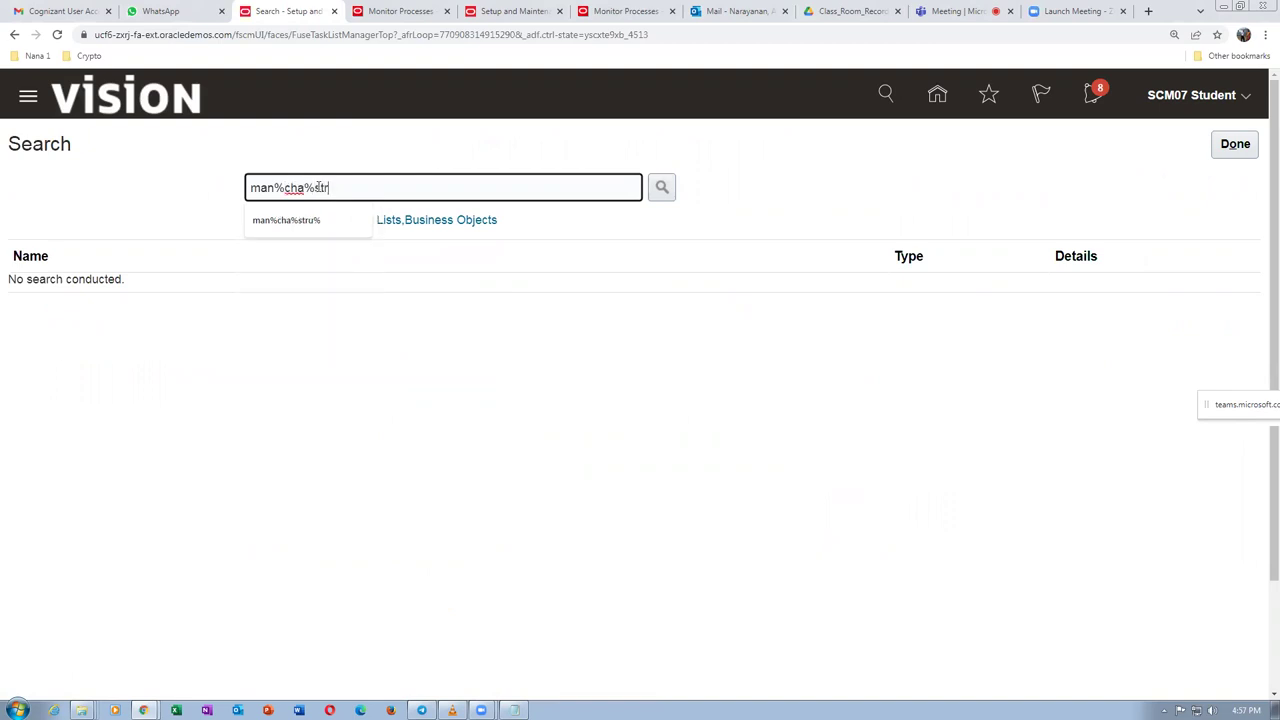
{"action": "type", "text": "u%"}
{"action": "key", "text": "Return"}
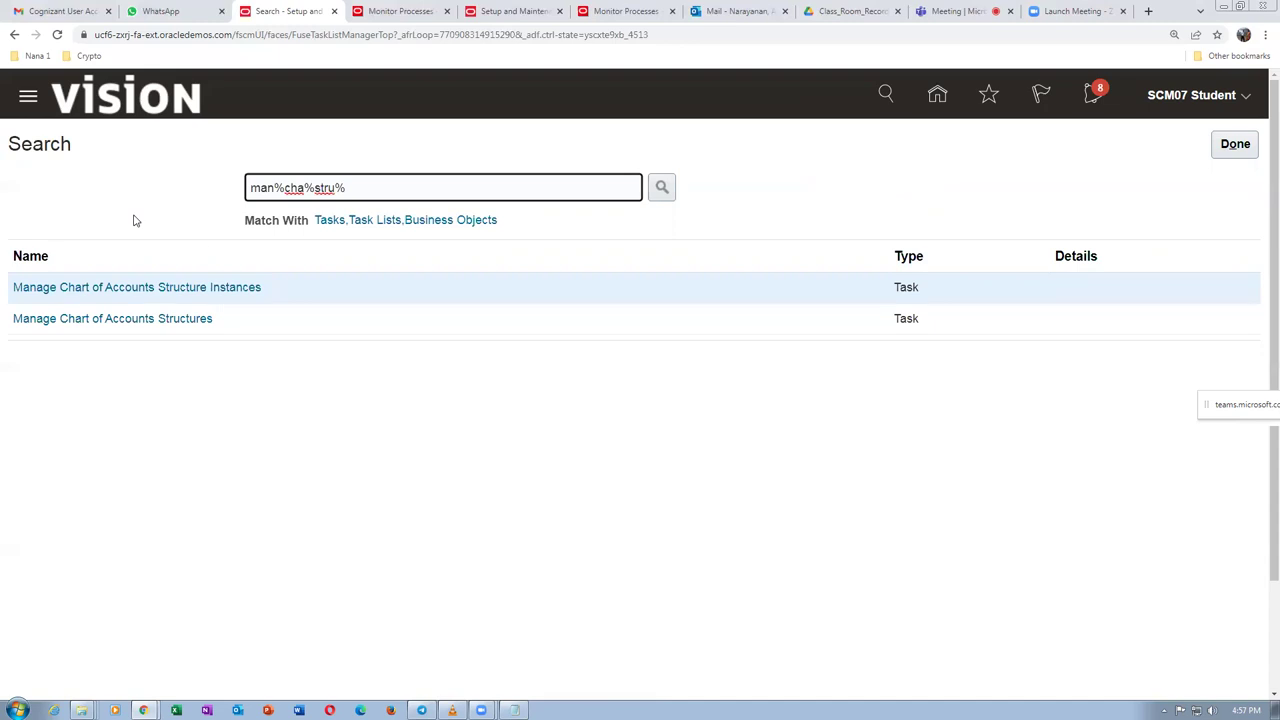
- List the chart of accounts structures and copy the Accounting Flexfield's GL_BALANCING deployment error text
{"action": "left_click", "coordinate": [86, 319]}
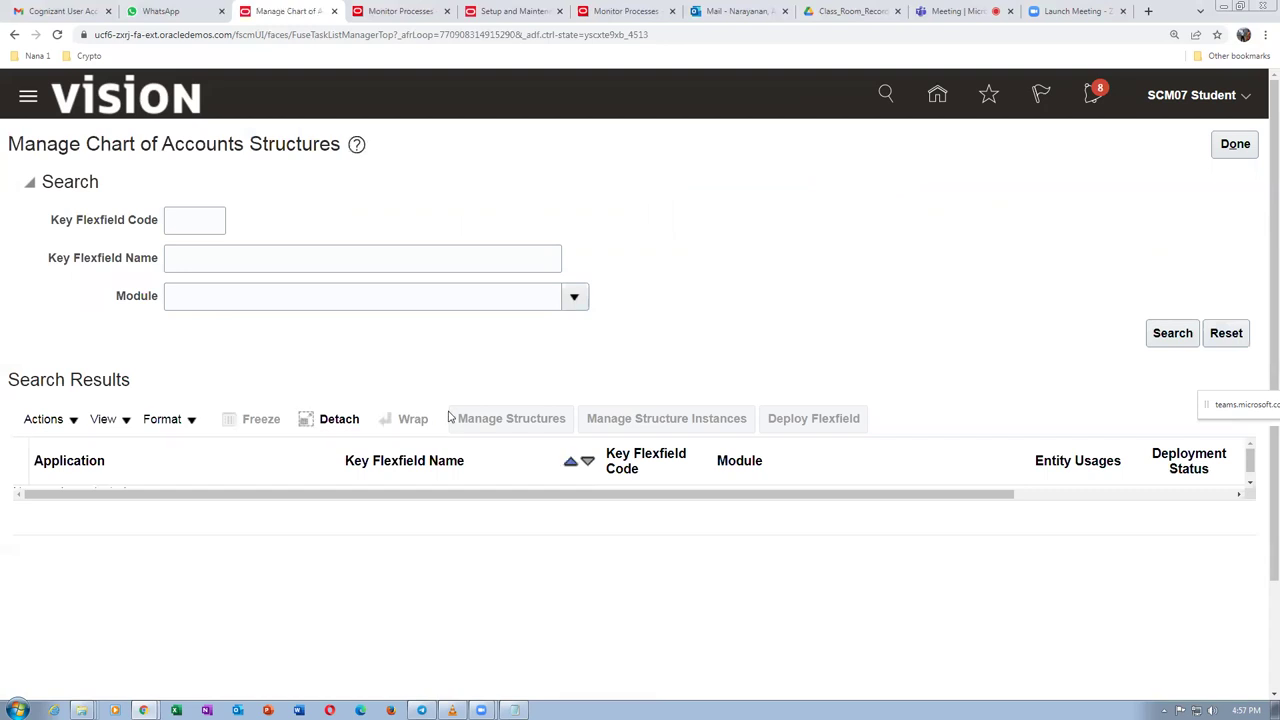
{"action": "left_click", "coordinate": [1171, 338]}
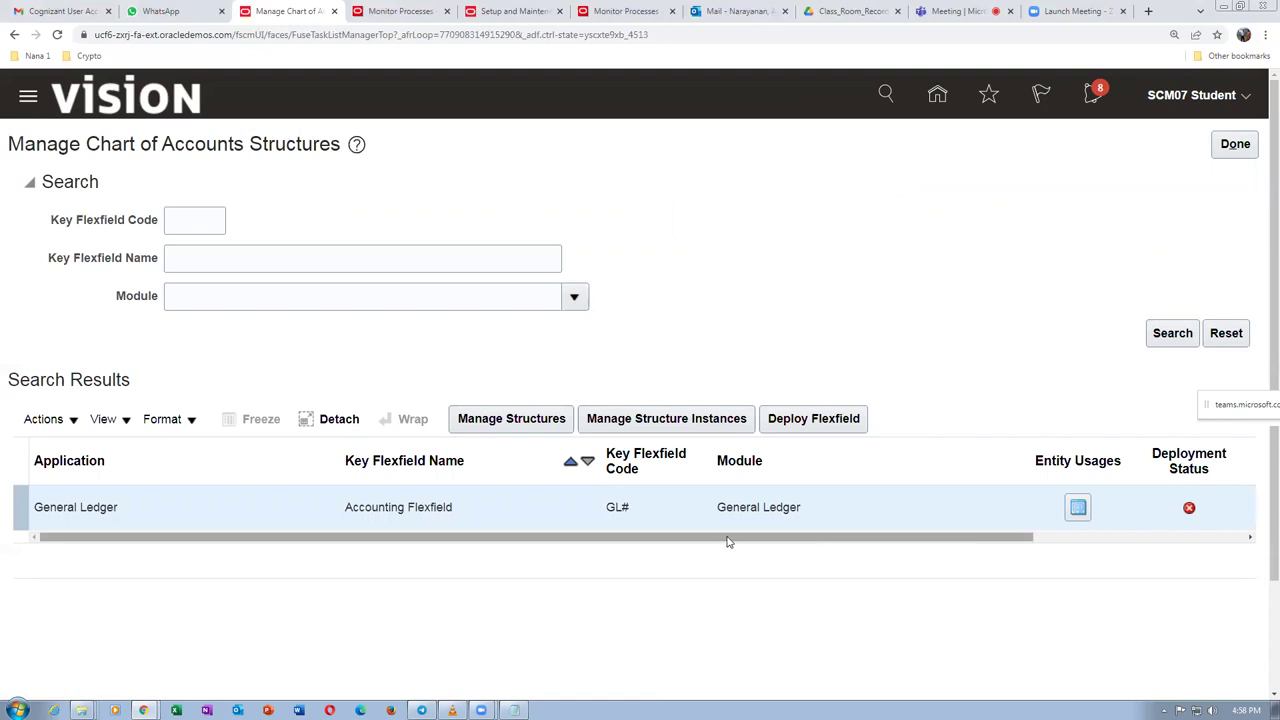
{"action": "left_click_drag", "start_coordinate": [640, 539], "coordinate": [900, 500]}
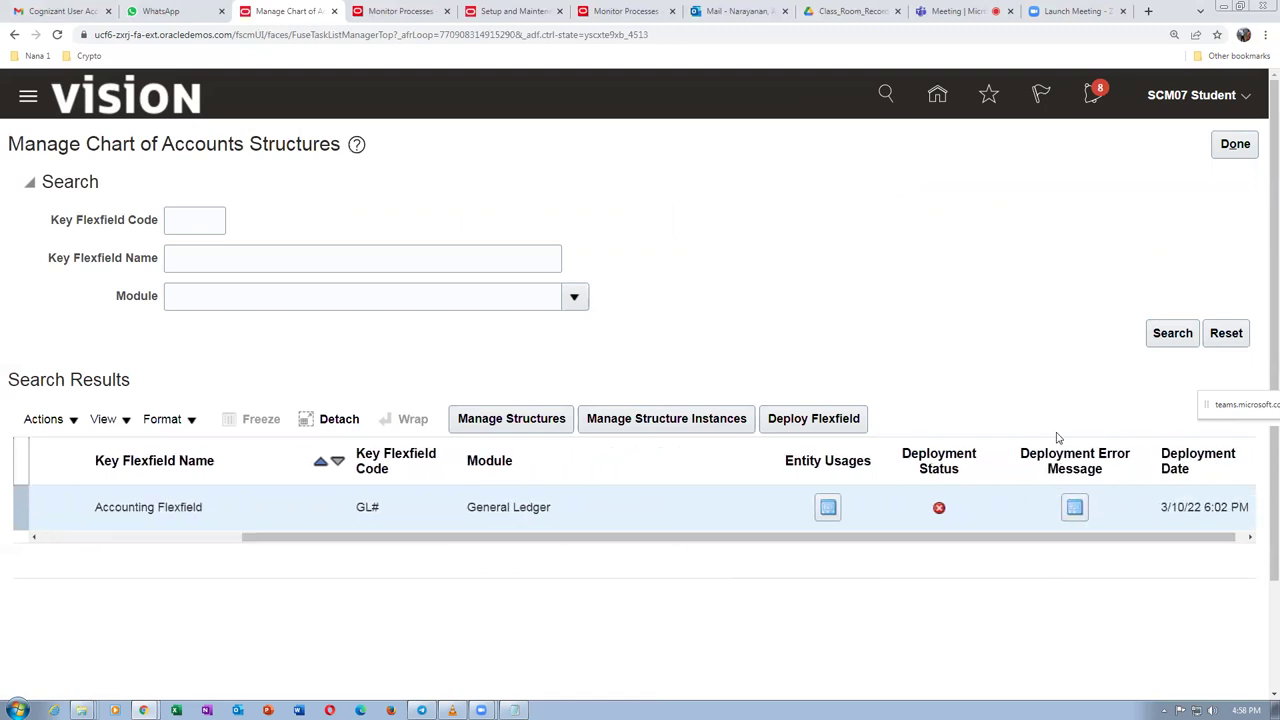
{"action": "left_click", "coordinate": [1074, 510]}
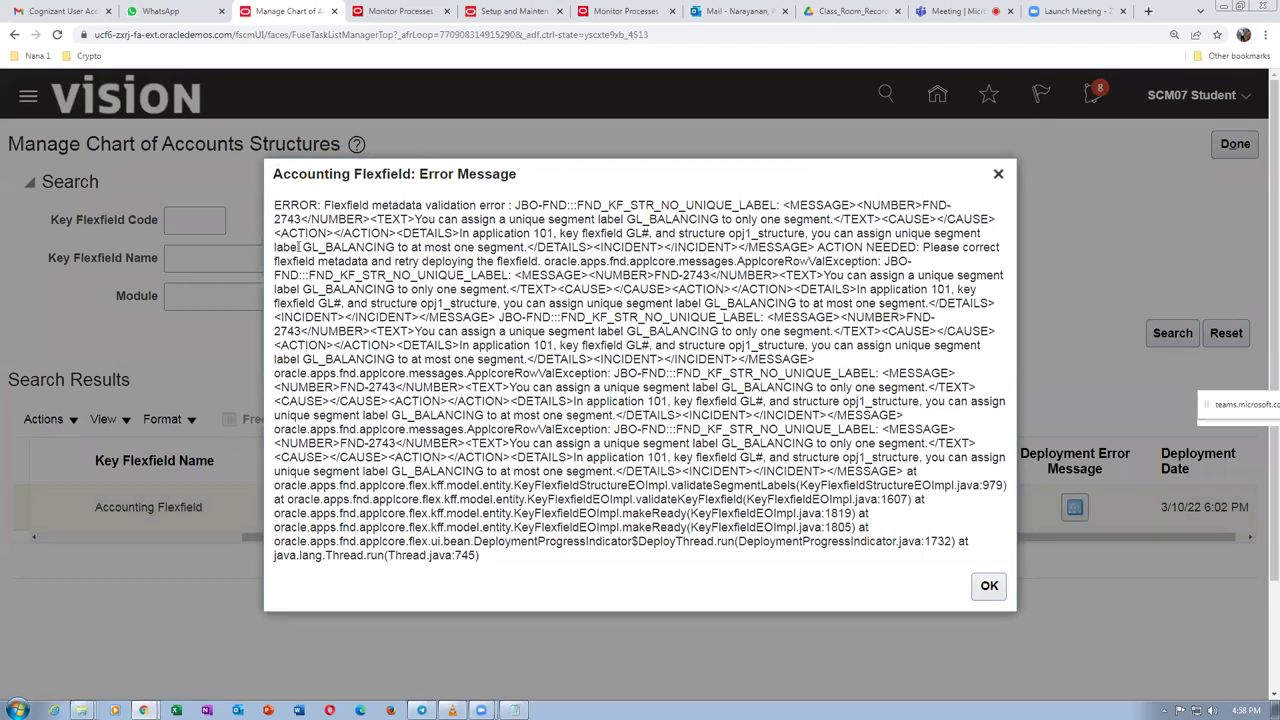
{"action": "triple_click", "coordinate": [475, 578]}
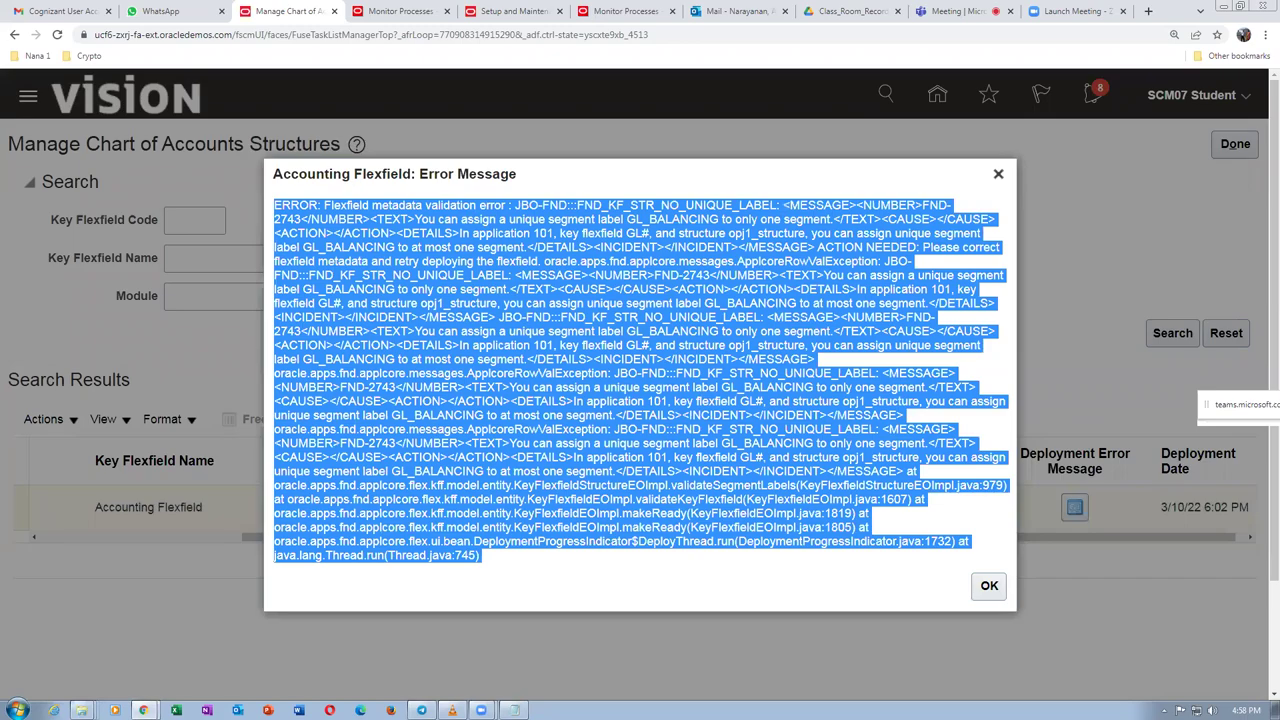
{"action": "key", "text": "alt+Tab"}
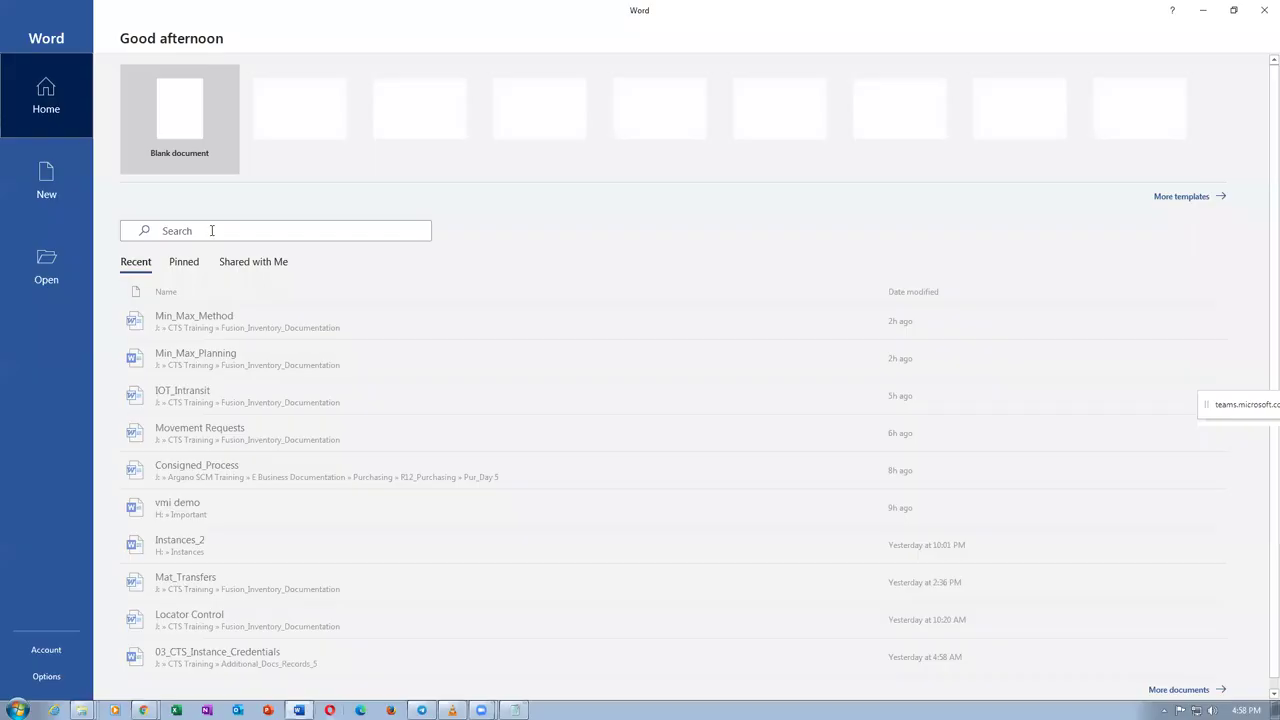
- Paste the copied flexfield error message into a new blank Word document
{"action": "left_click", "coordinate": [188, 120]}
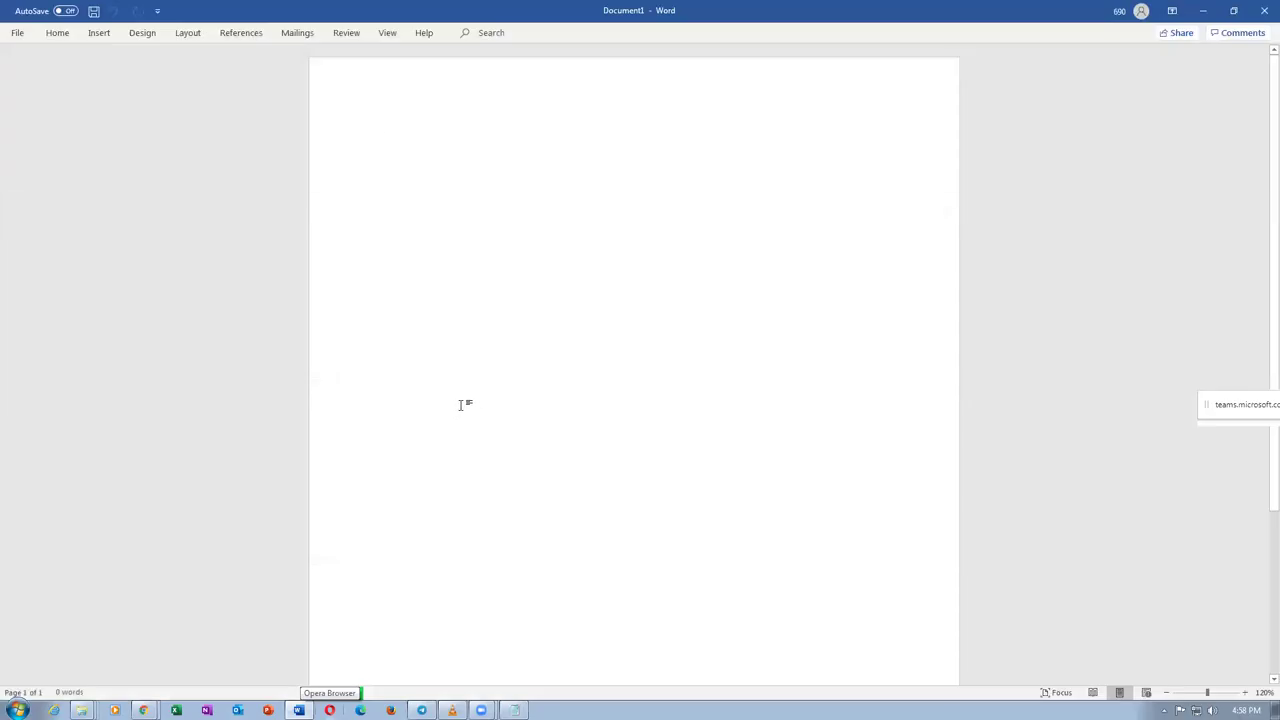
{"action": "key", "text": "ctrl+v"}
{"action": "scroll", "coordinate": [513, 471], "scroll_direction": "up", "scroll_amount": 1, "text": "ctrl"}
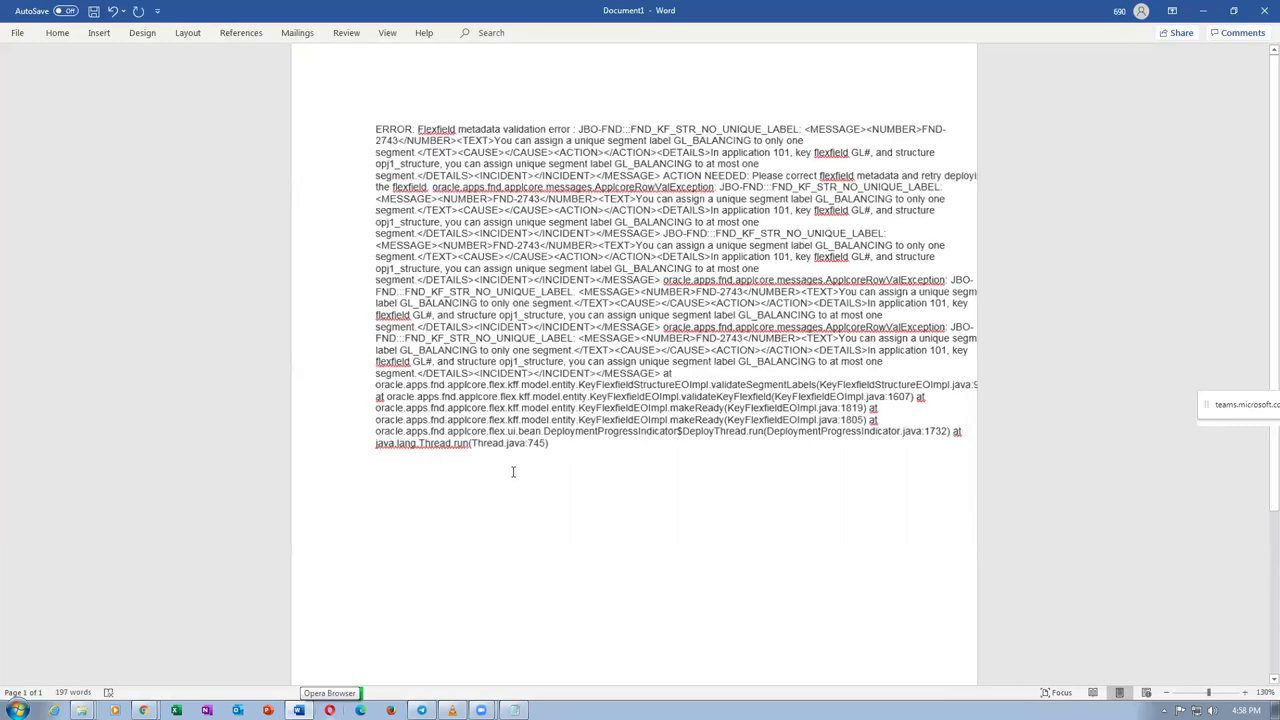
{"action": "scroll", "coordinate": [513, 473], "scroll_direction": "up", "scroll_amount": 3, "text": "ctrl"}
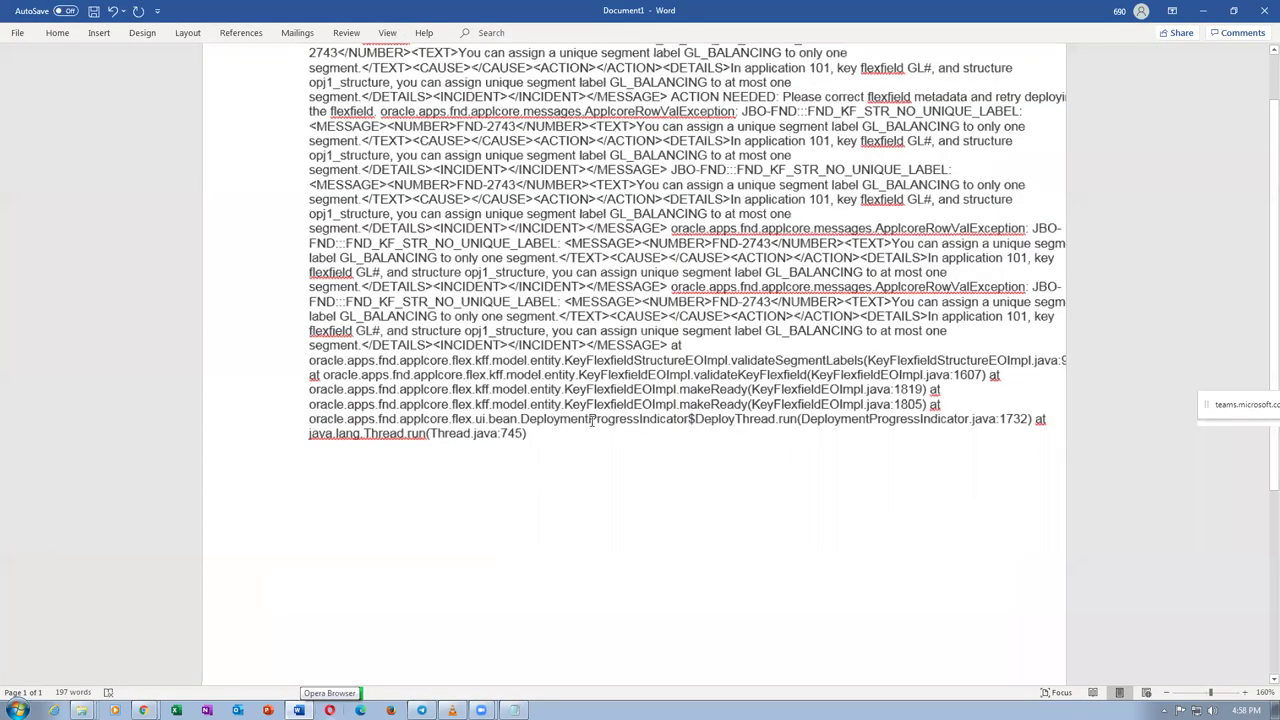
{"action": "scroll", "coordinate": [556, 184], "scroll_direction": "up", "scroll_amount": 3}
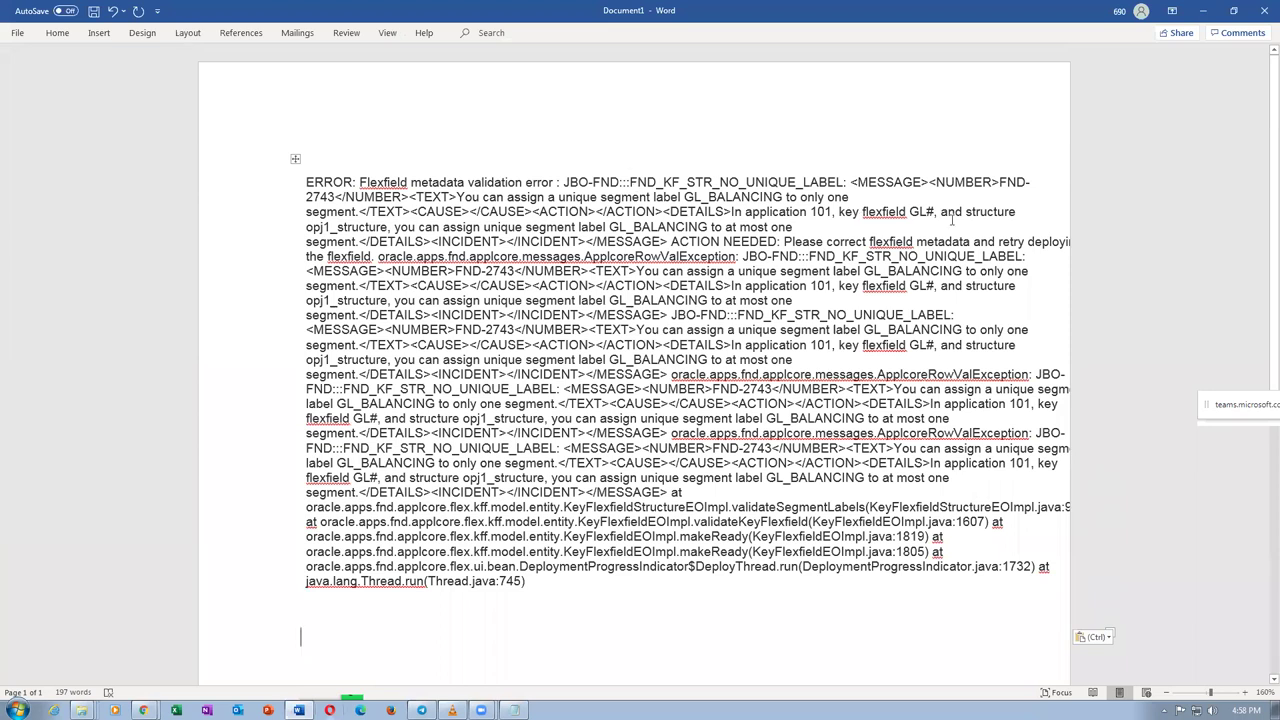
- Put 'structure opj1_structure,' on its own line with blank lines around it, and highlight opj1_structure
{"action": "left_click", "coordinate": [966, 211]}
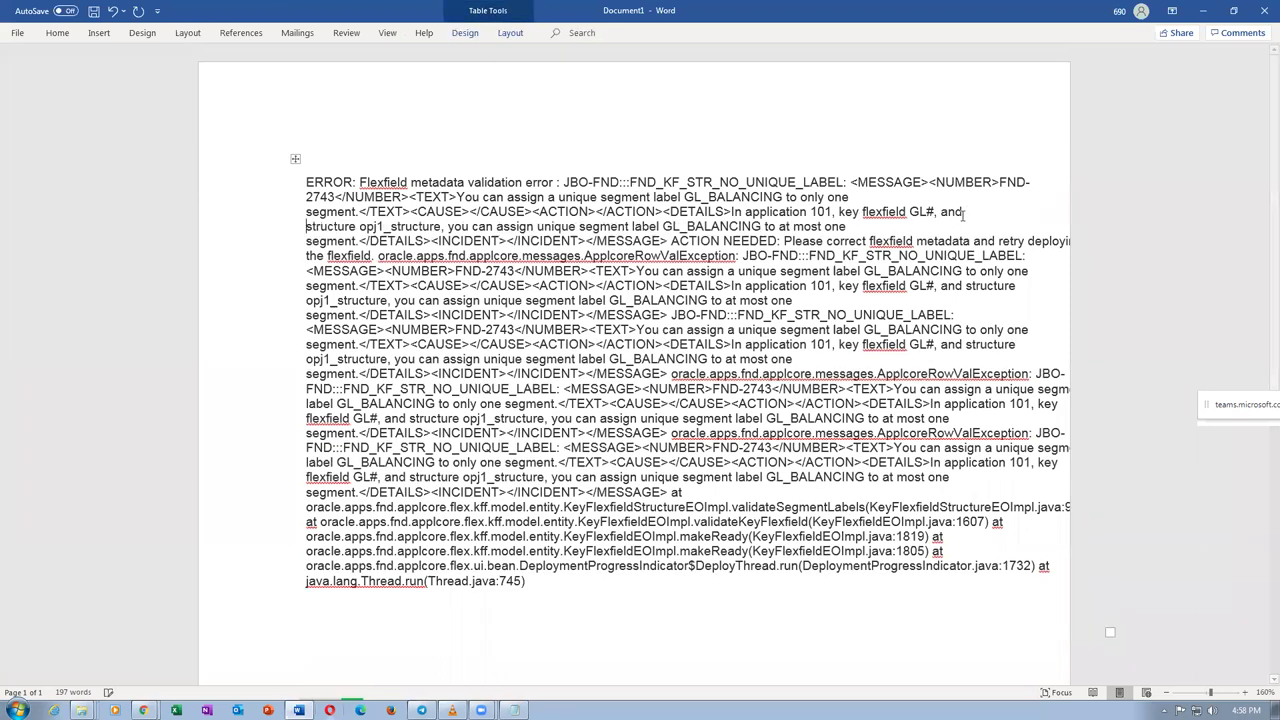
{"action": "key", "text": "Return"}
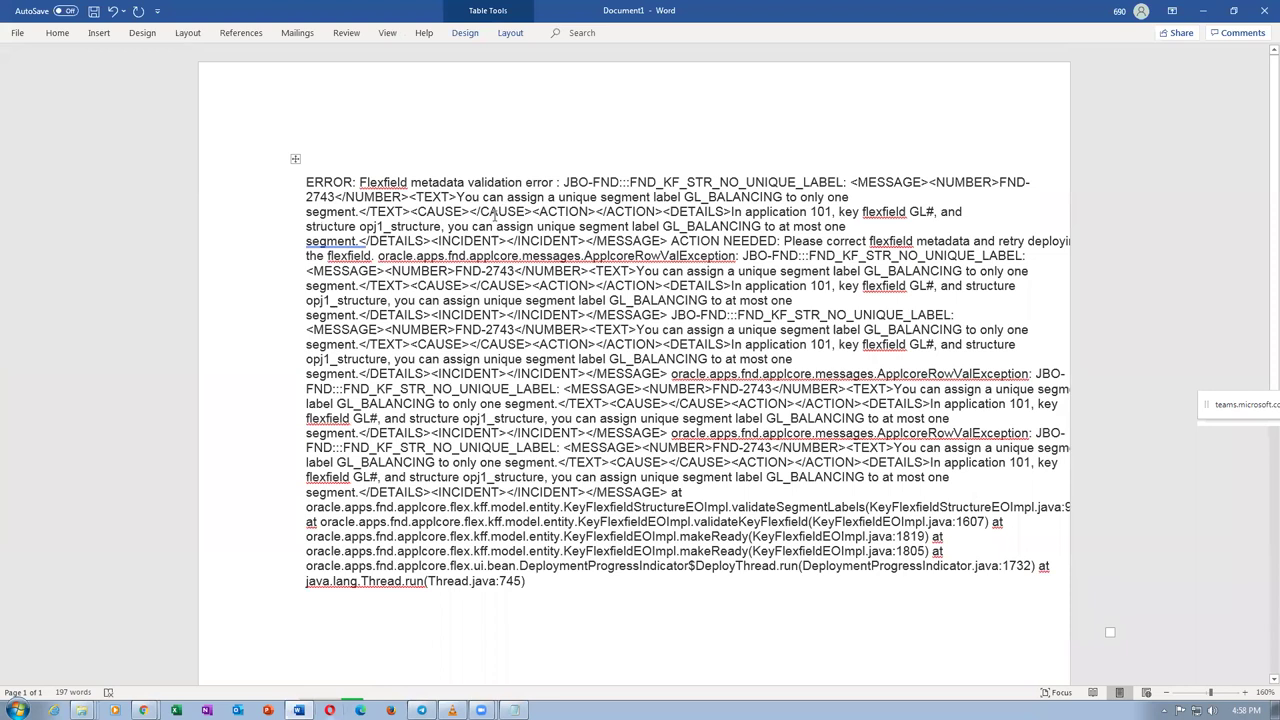
{"action": "left_click", "coordinate": [448, 226]}
{"action": "key", "text": "Return"}
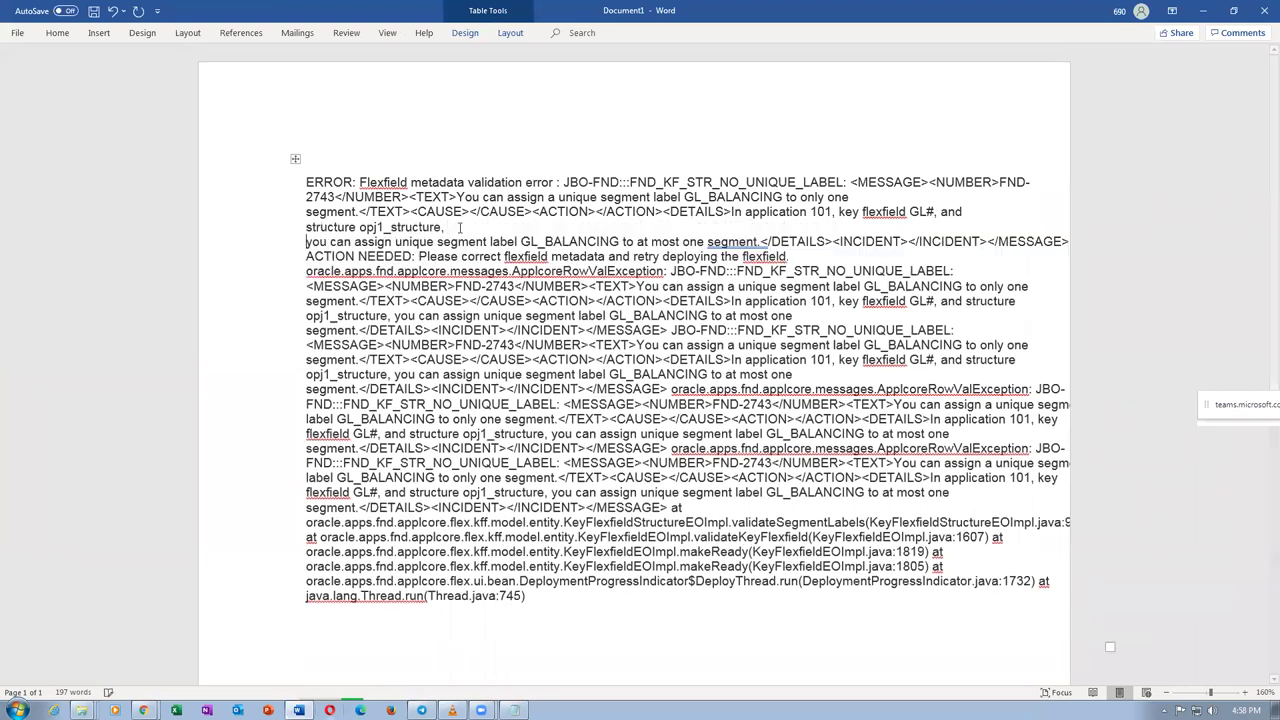
{"action": "key", "text": "Return"}
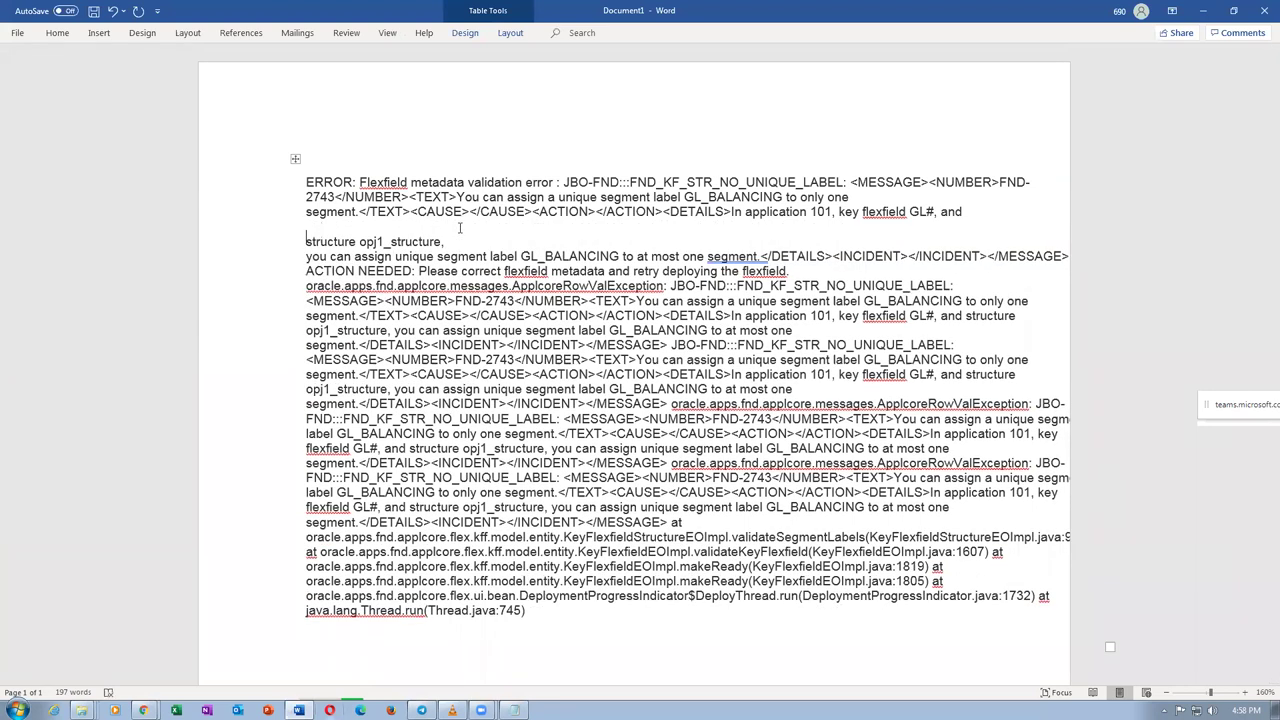
{"action": "key", "text": "Return"}
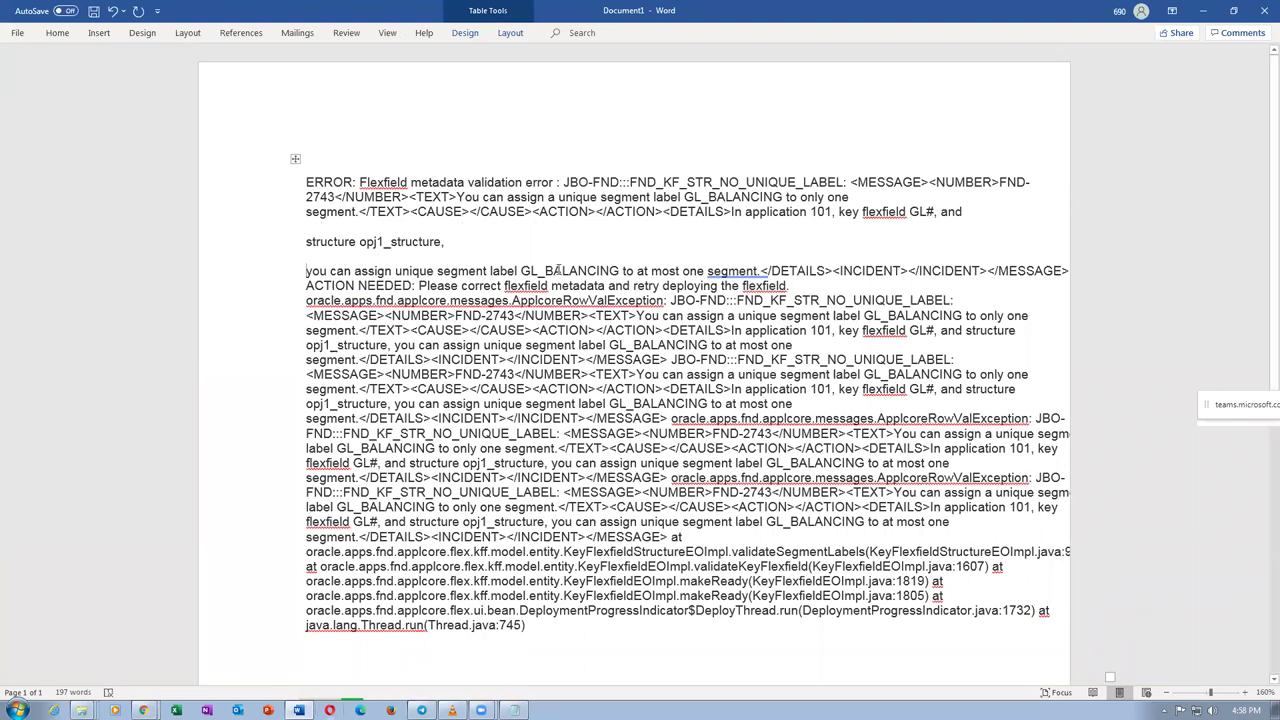
{"action": "left_click_drag", "start_coordinate": [557, 271], "coordinate": [566, 596]}
{"action": "left_click", "coordinate": [437, 448]}
{"action": "mouse_move", "coordinate": [360, 242]}
{"action": "left_mouse_down"}
{"action": "mouse_move", "coordinate": [454, 242]}
{"action": "mouse_move", "coordinate": [383, 245]}
{"action": "left_mouse_up"}
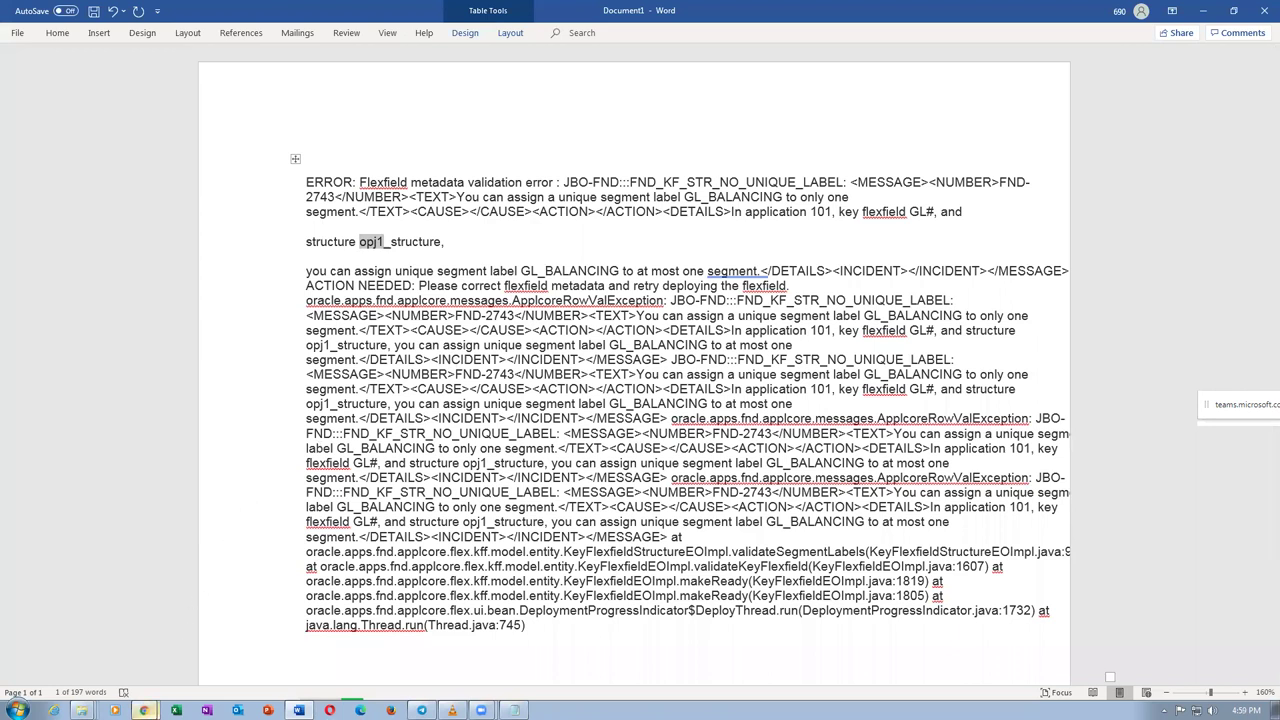
{"action": "left_click", "coordinate": [144, 710]}
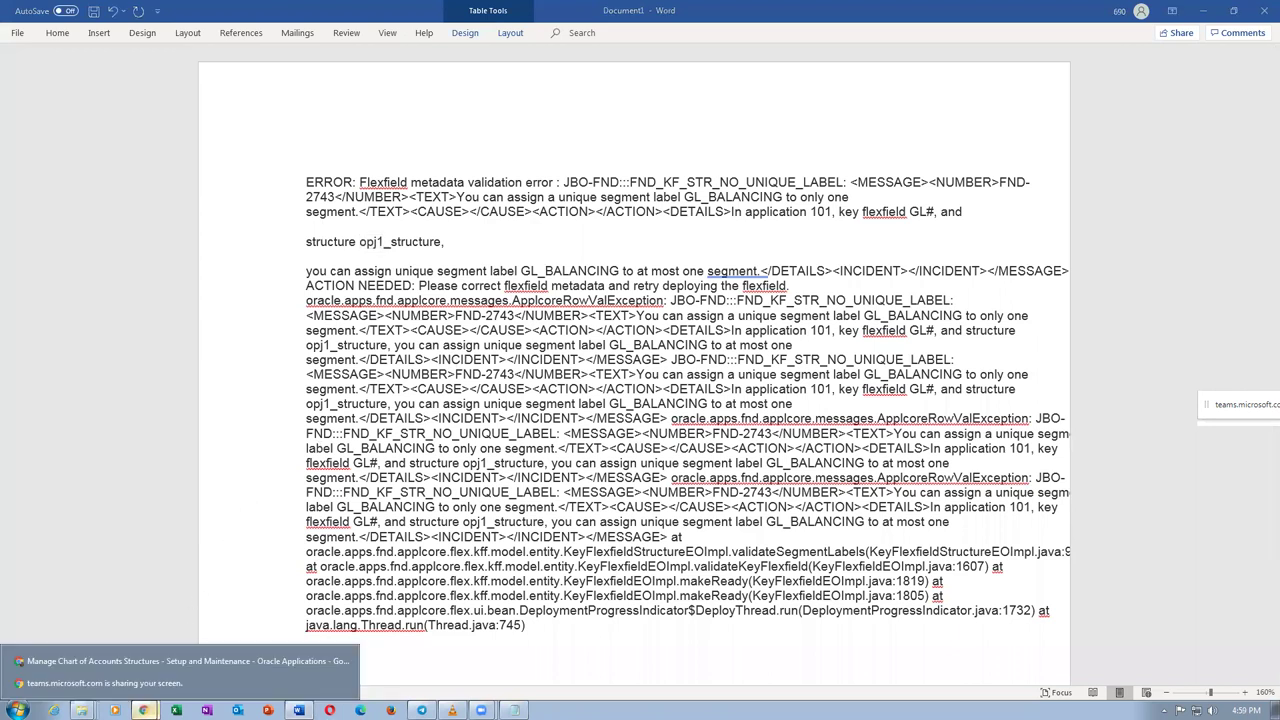
- Return to Oracle and dismiss the Accounting Flexfield deployment error message
{"action": "left_click", "coordinate": [144, 710]}
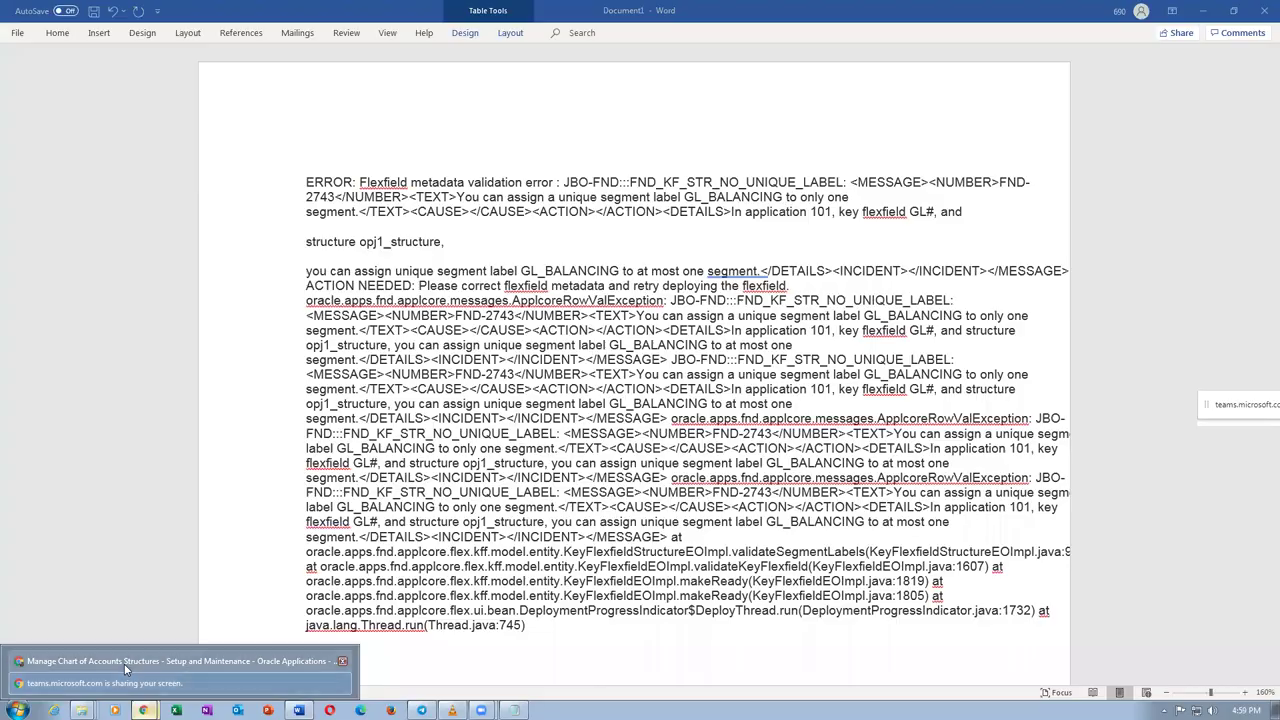
{"action": "left_click", "coordinate": [129, 662]}
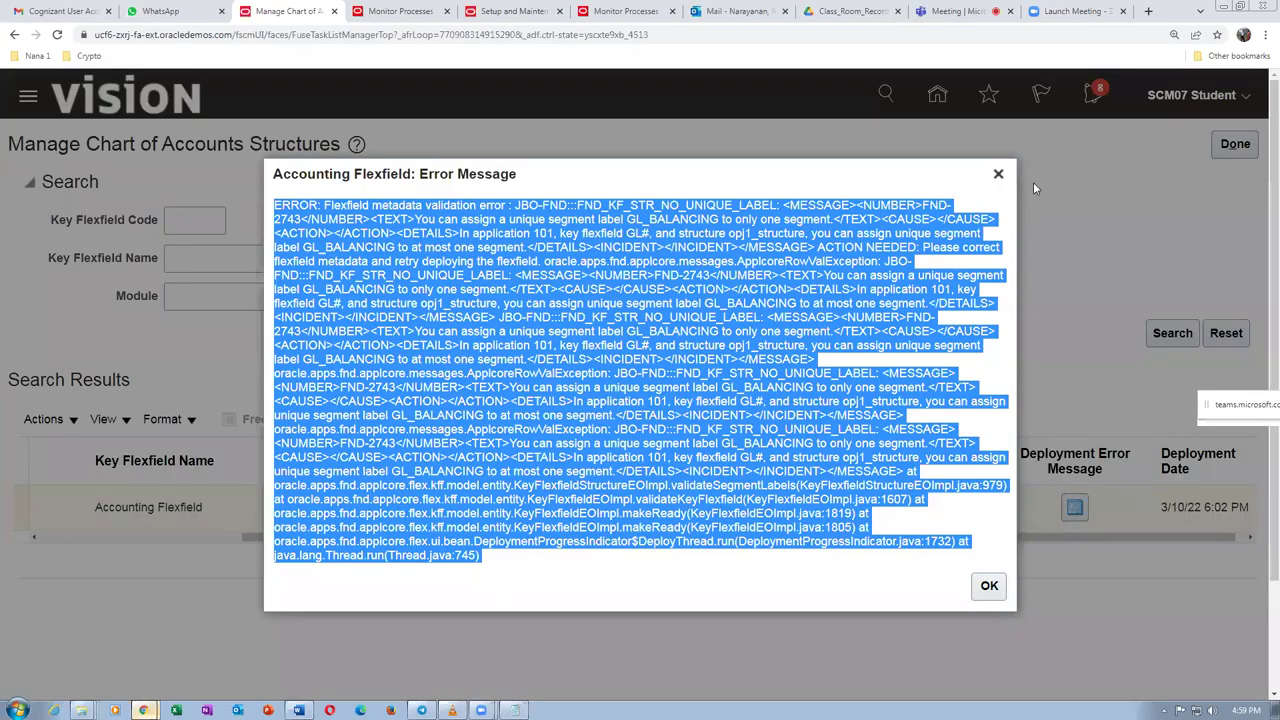
{"action": "left_click", "coordinate": [997, 176]}
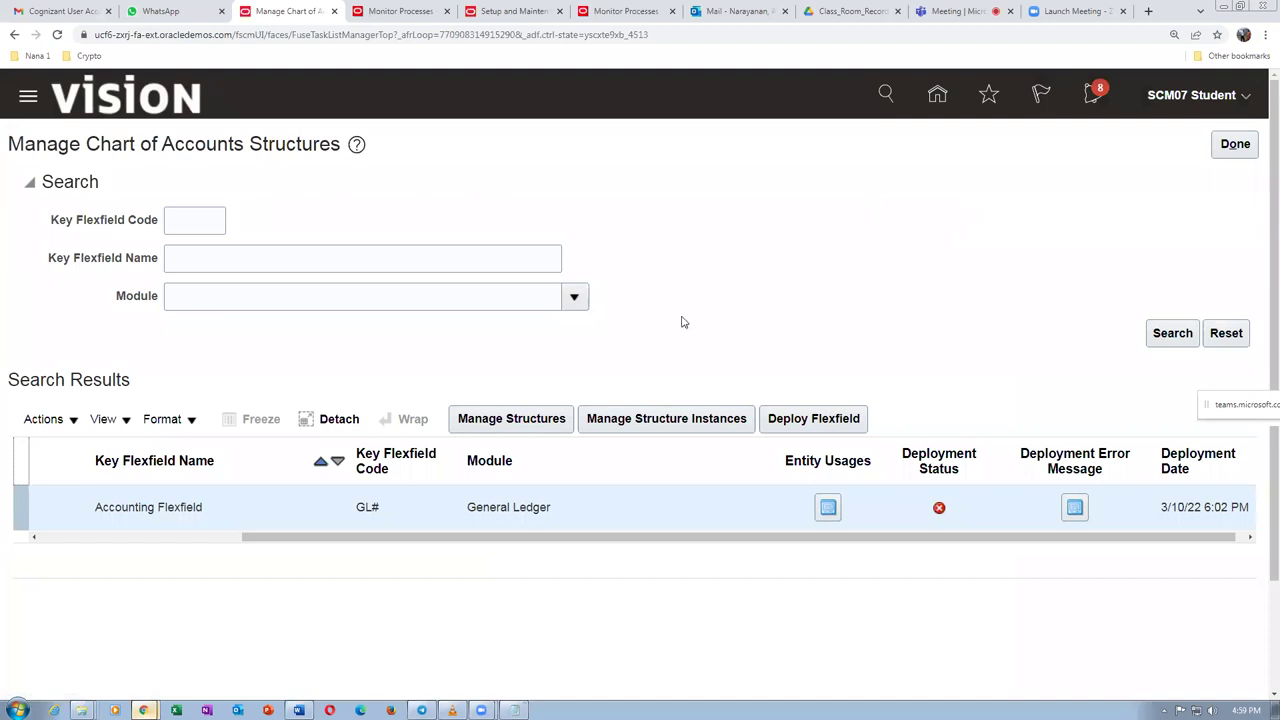
- Search the Accounting Flexfield structures for code opj1 and open opj1_structure for editing
{"action": "left_click", "coordinate": [520, 418]}
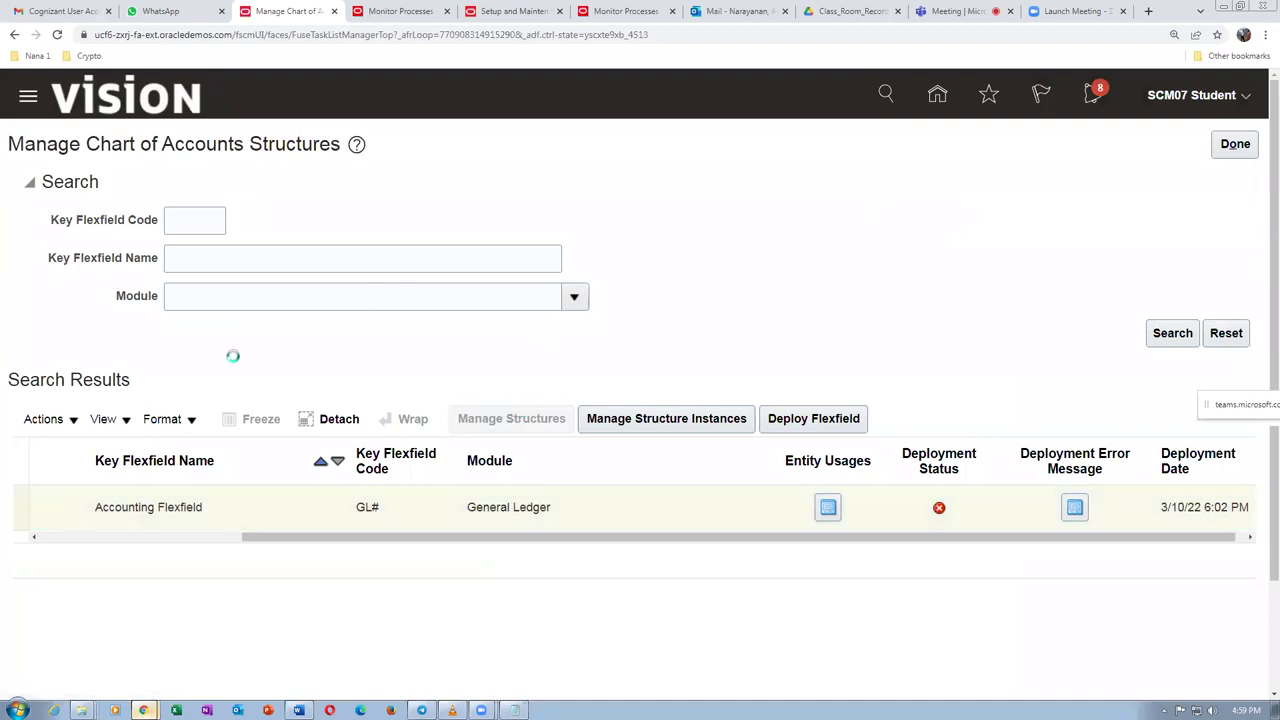
{"action": "left_click", "coordinate": [174, 234]}
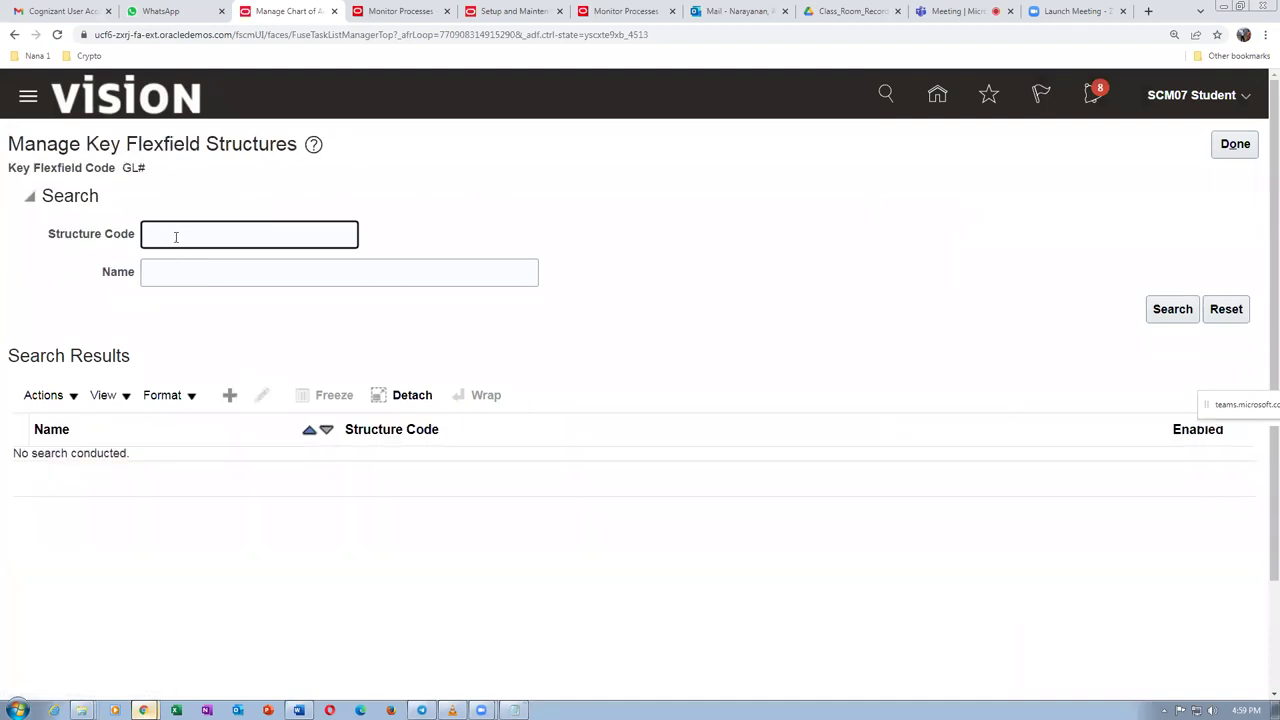
{"action": "type", "text": "opj1"}
{"action": "left_click", "coordinate": [1183, 315]}
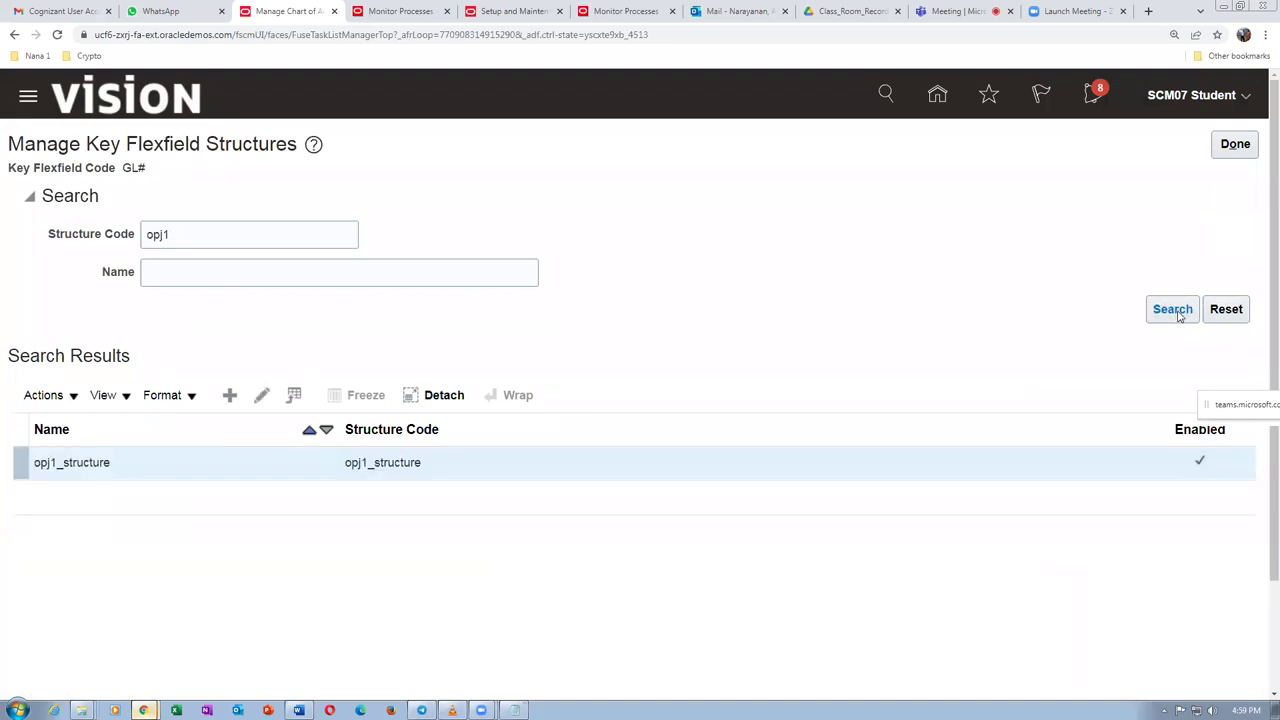
{"action": "left_click", "coordinate": [140, 463]}
{"action": "left_click", "coordinate": [258, 398]}
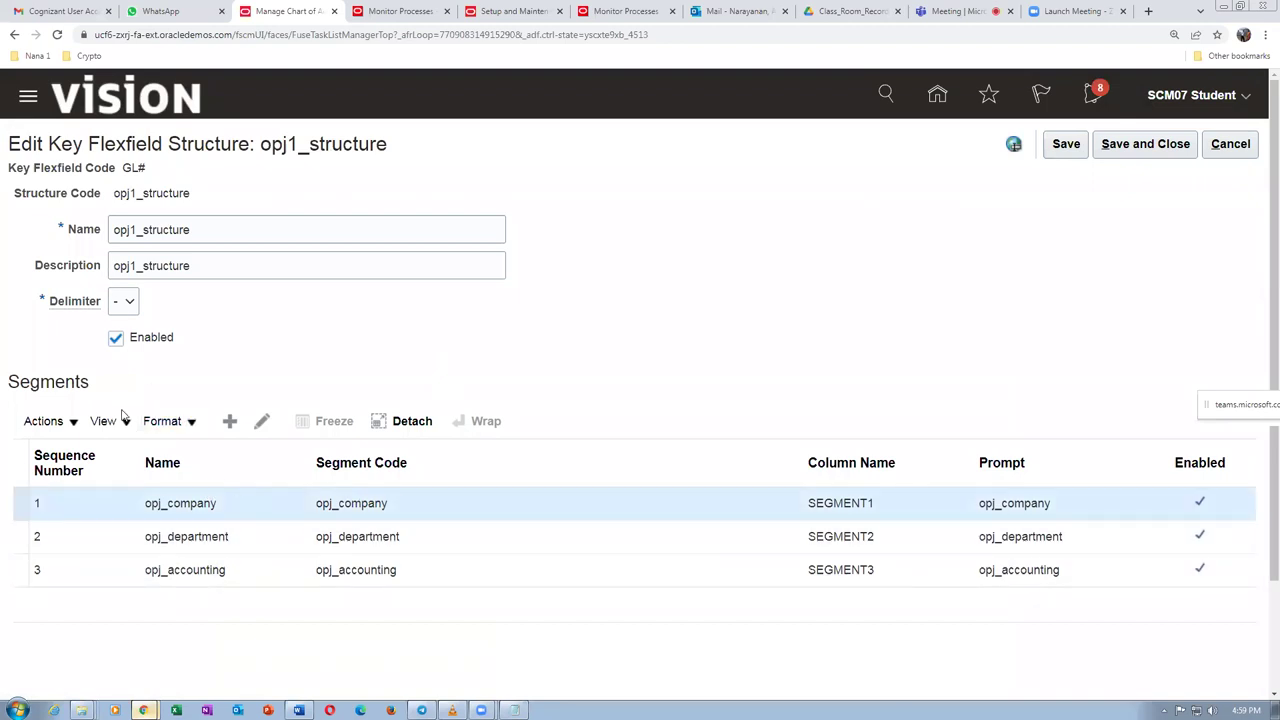
- Check that opj_company carries the Primary Balancing Segment label, then cancel without changes
{"action": "left_click", "coordinate": [262, 421]}
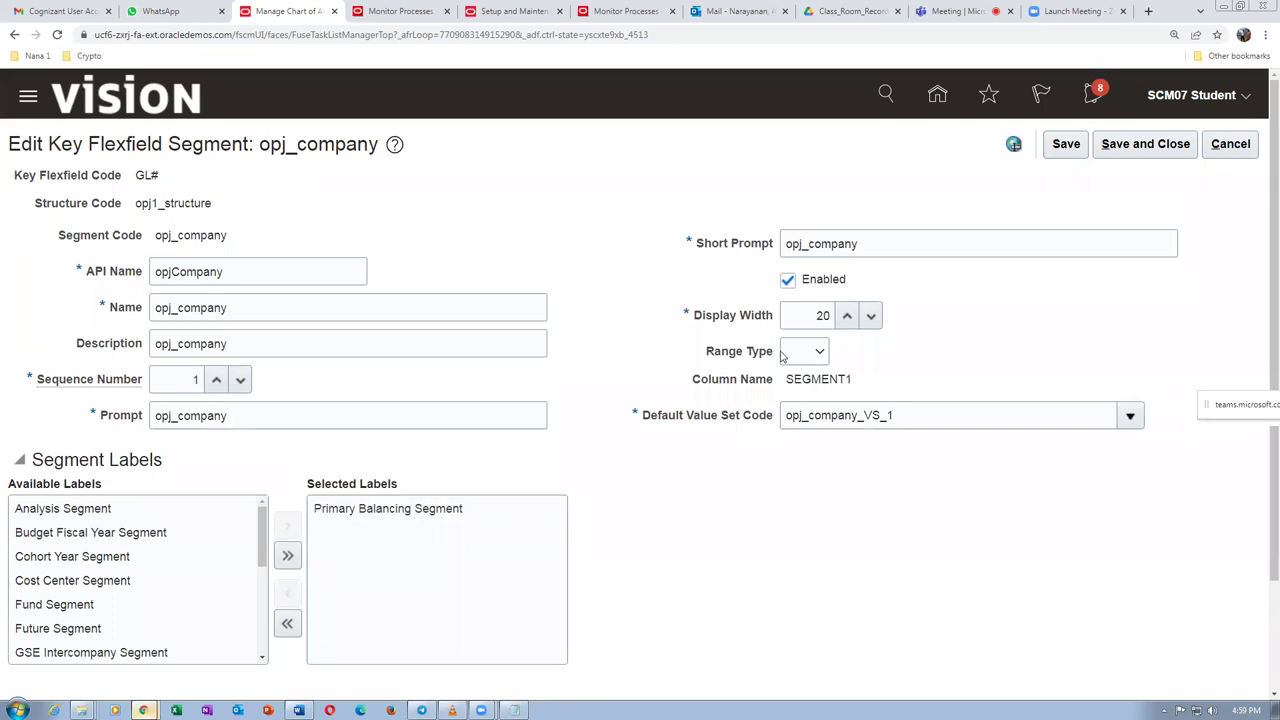
{"action": "mouse_move", "coordinate": [798, 359]}
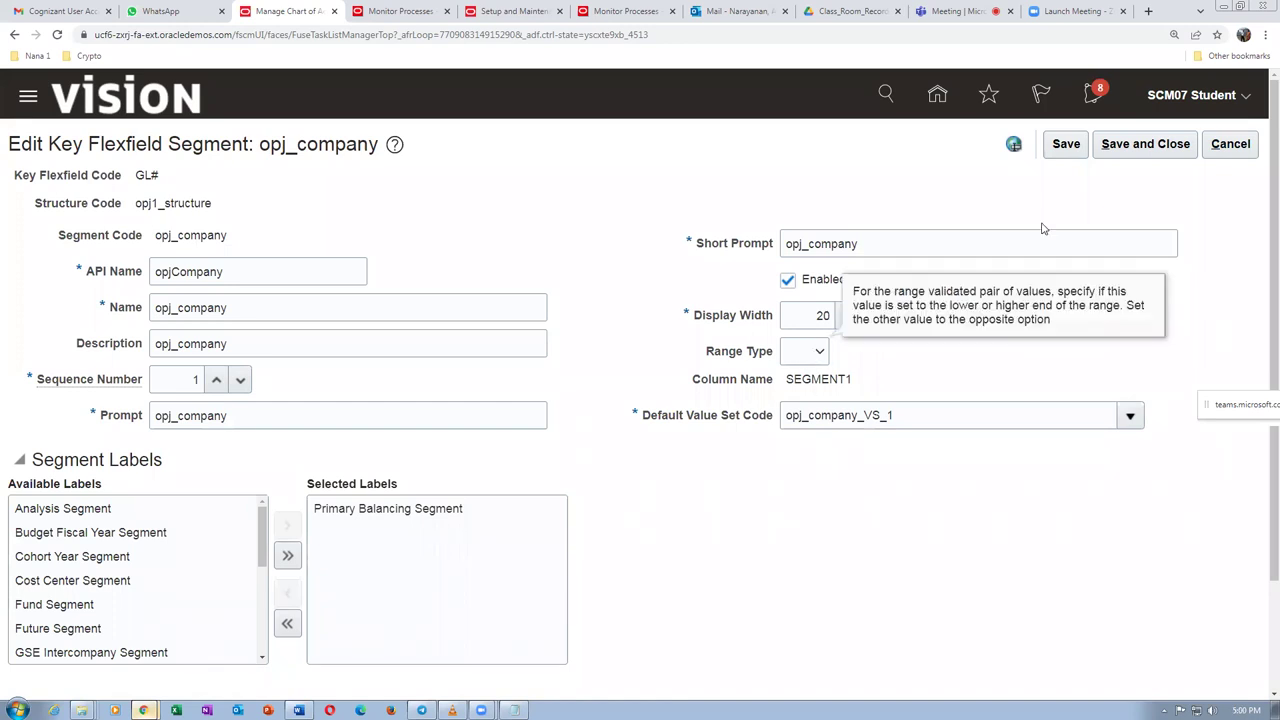
{"action": "left_click", "coordinate": [1230, 143]}
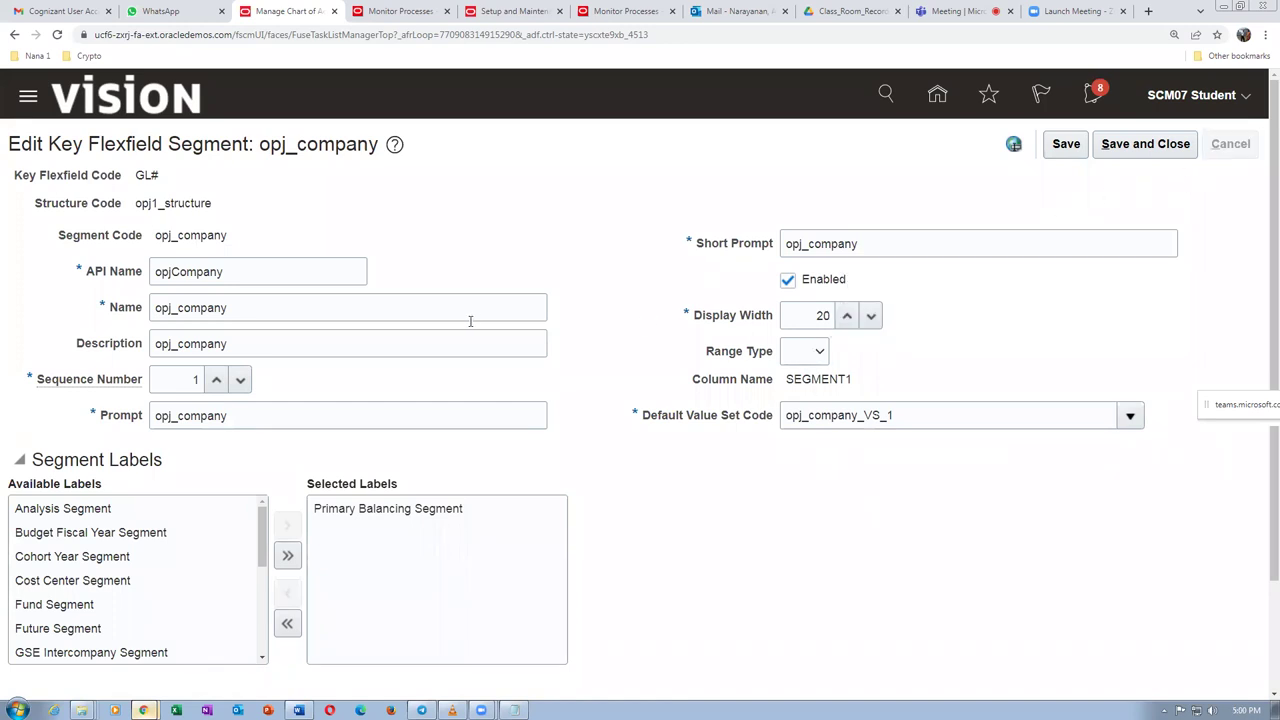
- Swap opj_department's Natural Account Segment label for Cost Center Segment and save the segment
{"action": "left_click", "coordinate": [253, 537]}
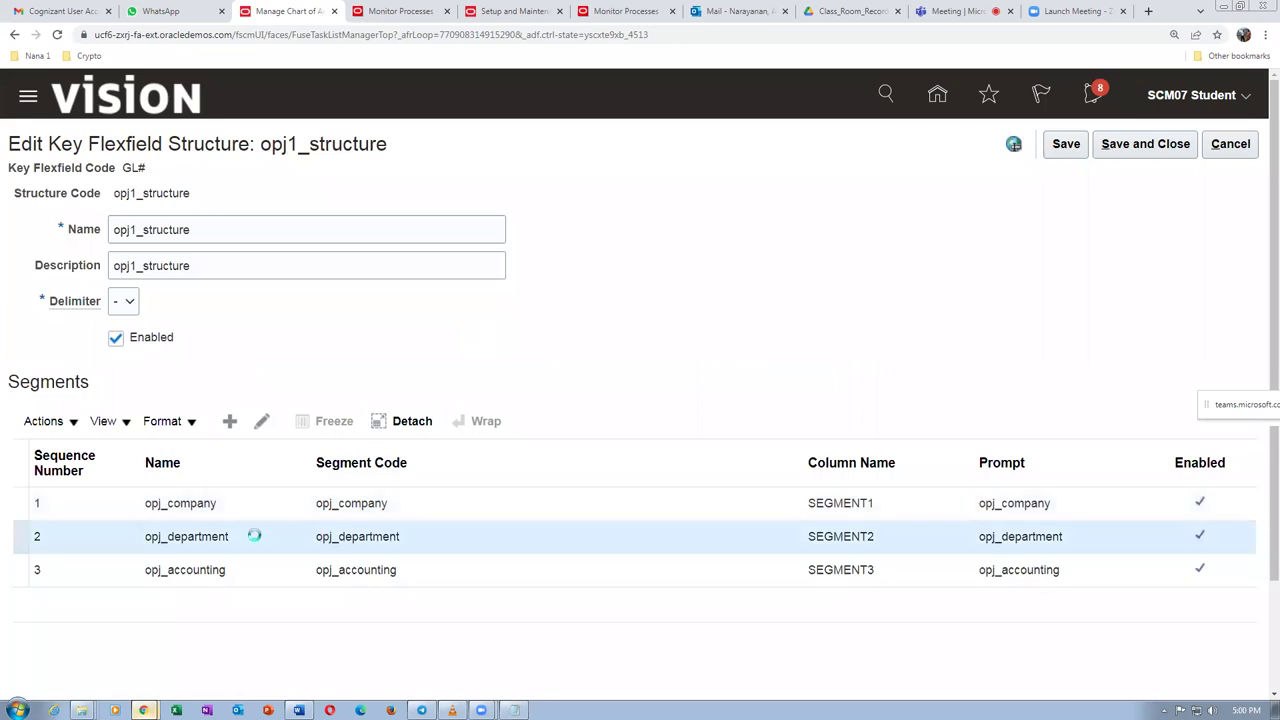
{"action": "left_click", "coordinate": [264, 423]}
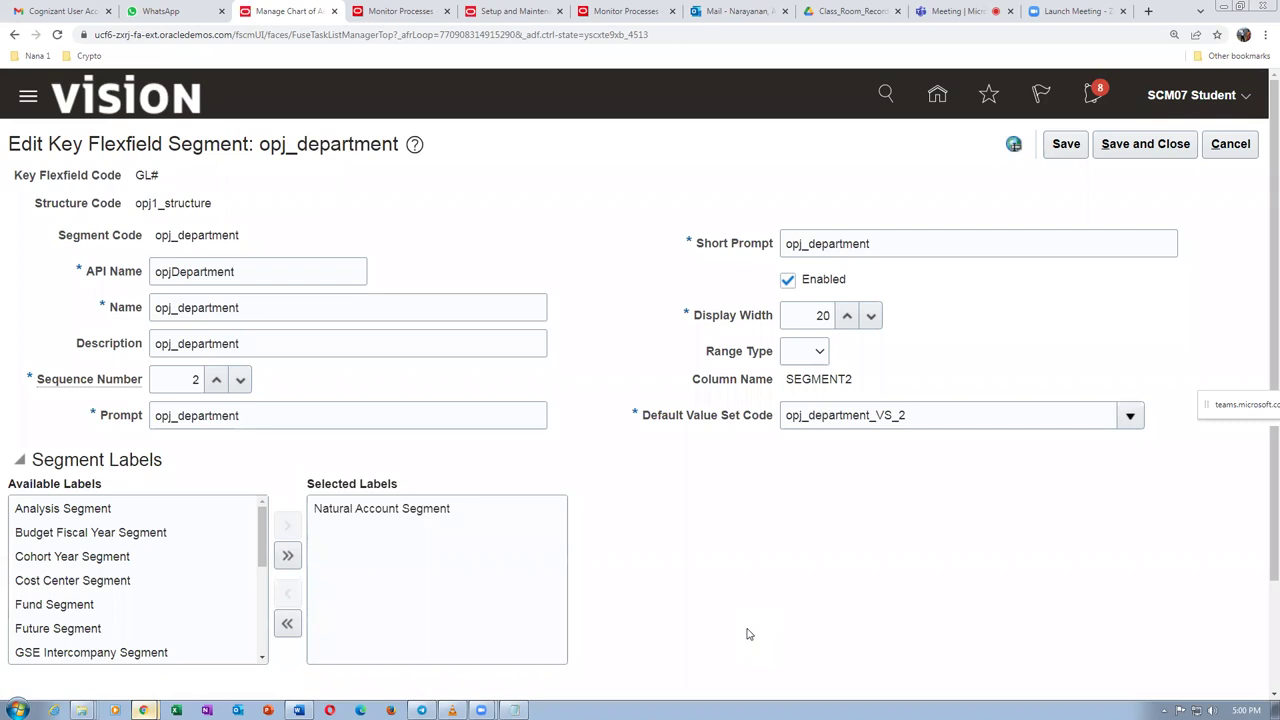
{"action": "scroll", "coordinate": [1262, 298], "scroll_direction": "down", "scroll_amount": 2}
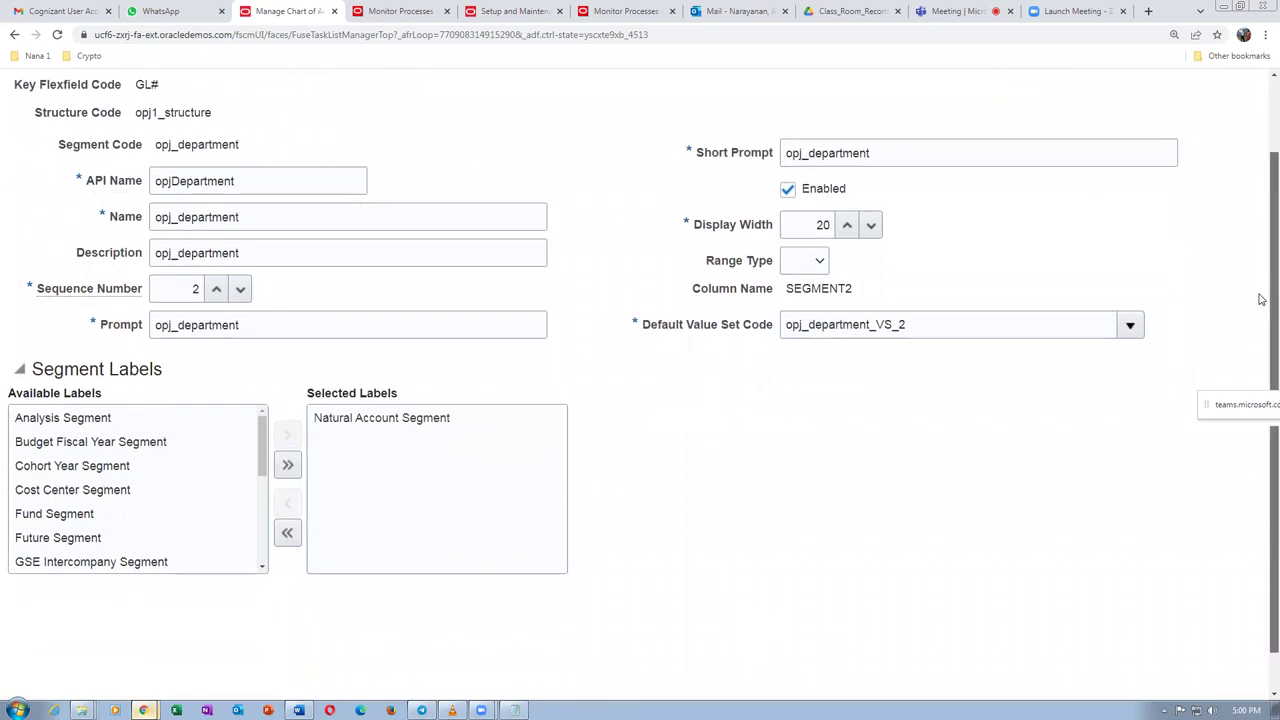
{"action": "scroll", "coordinate": [1262, 298], "scroll_direction": "up", "scroll_amount": 1}
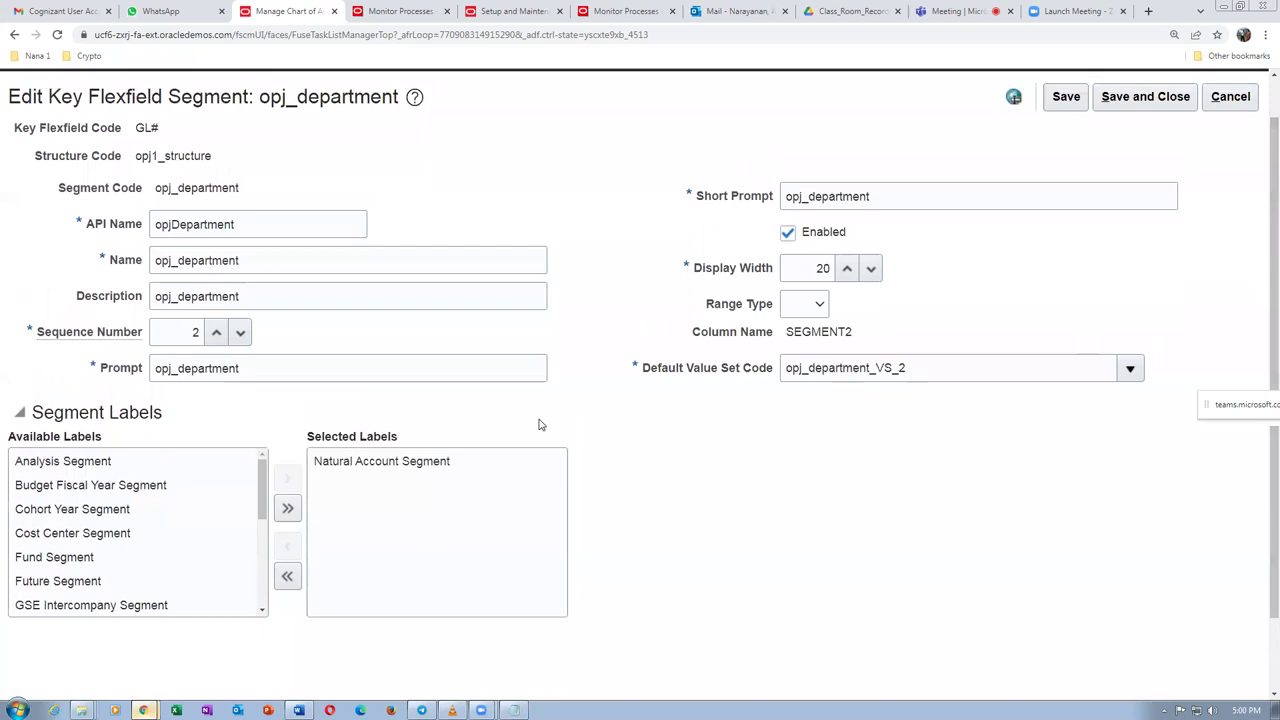
{"action": "left_click", "coordinate": [354, 468]}
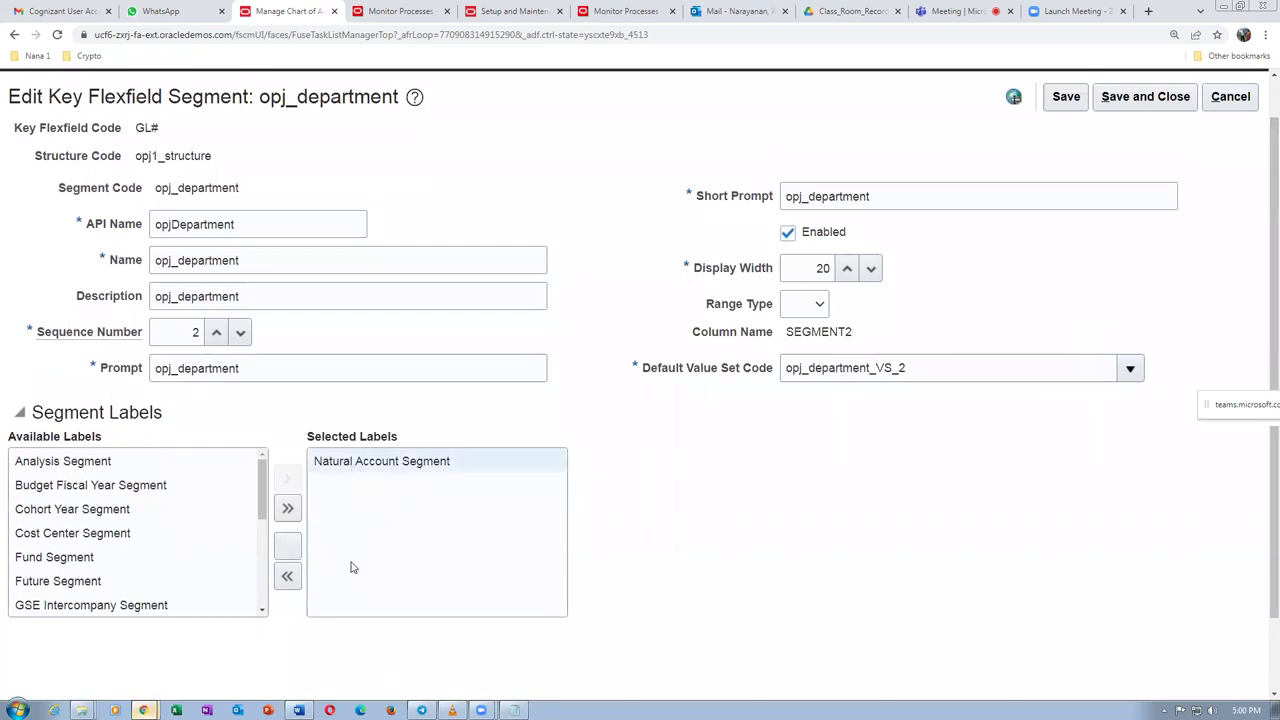
{"action": "left_click", "coordinate": [287, 548]}
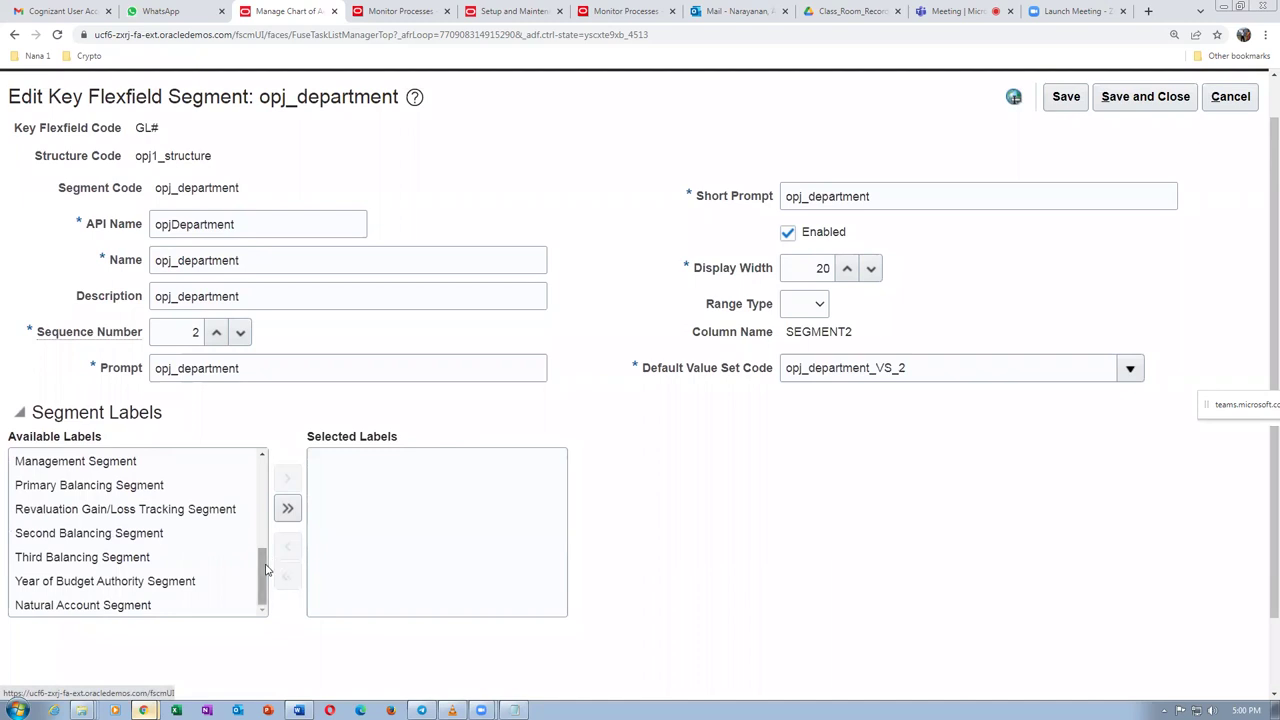
{"action": "scroll", "coordinate": [262, 575], "scroll_direction": "up", "scroll_amount": 8}
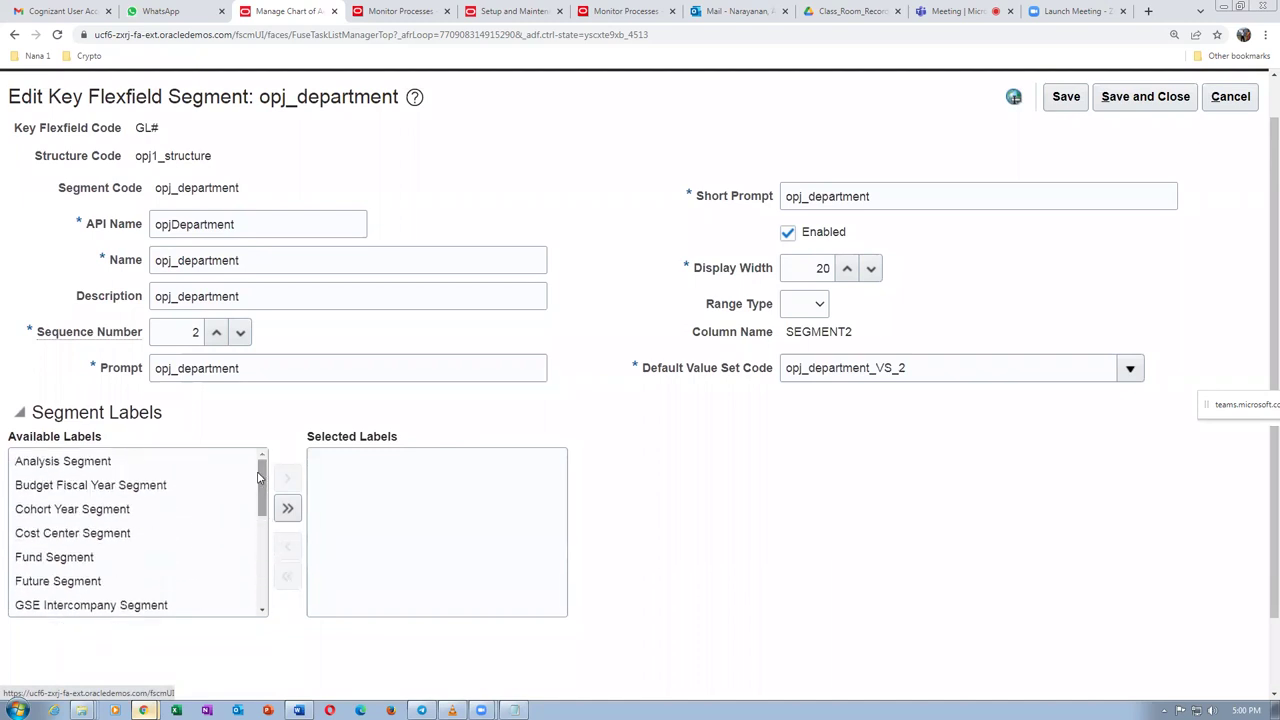
{"action": "left_click", "coordinate": [130, 537]}
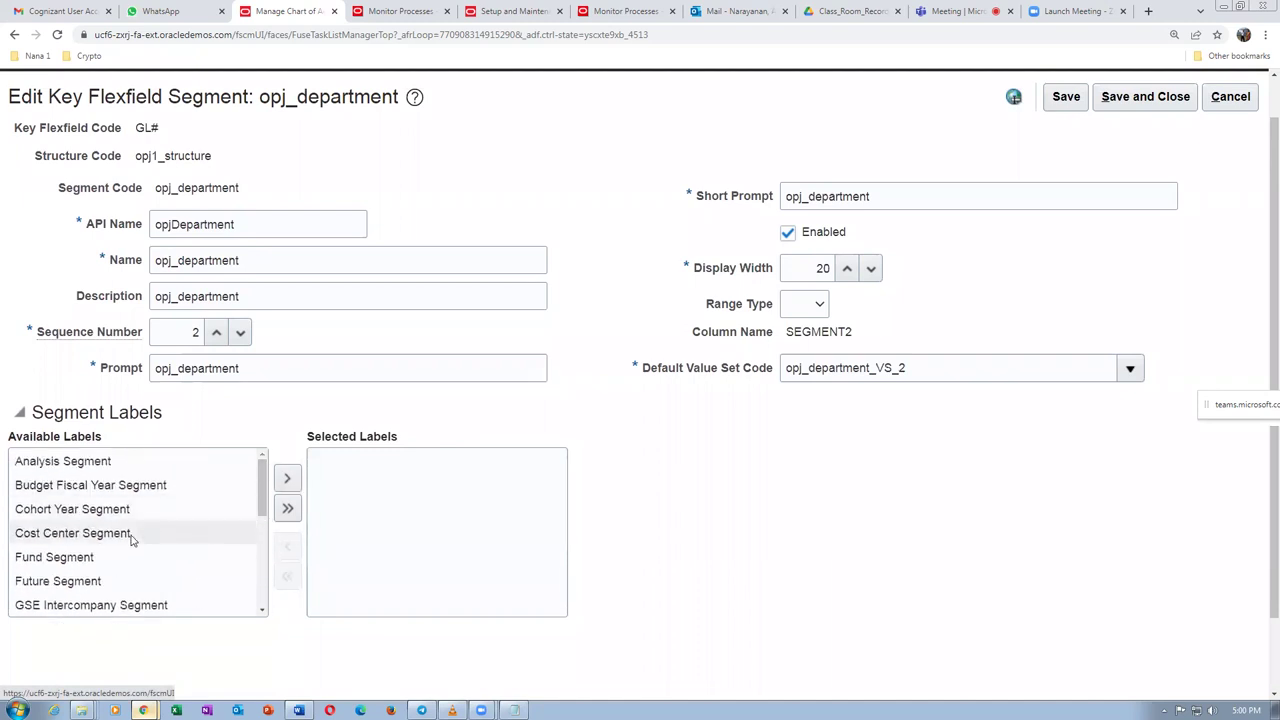
{"action": "left_click", "coordinate": [287, 478]}
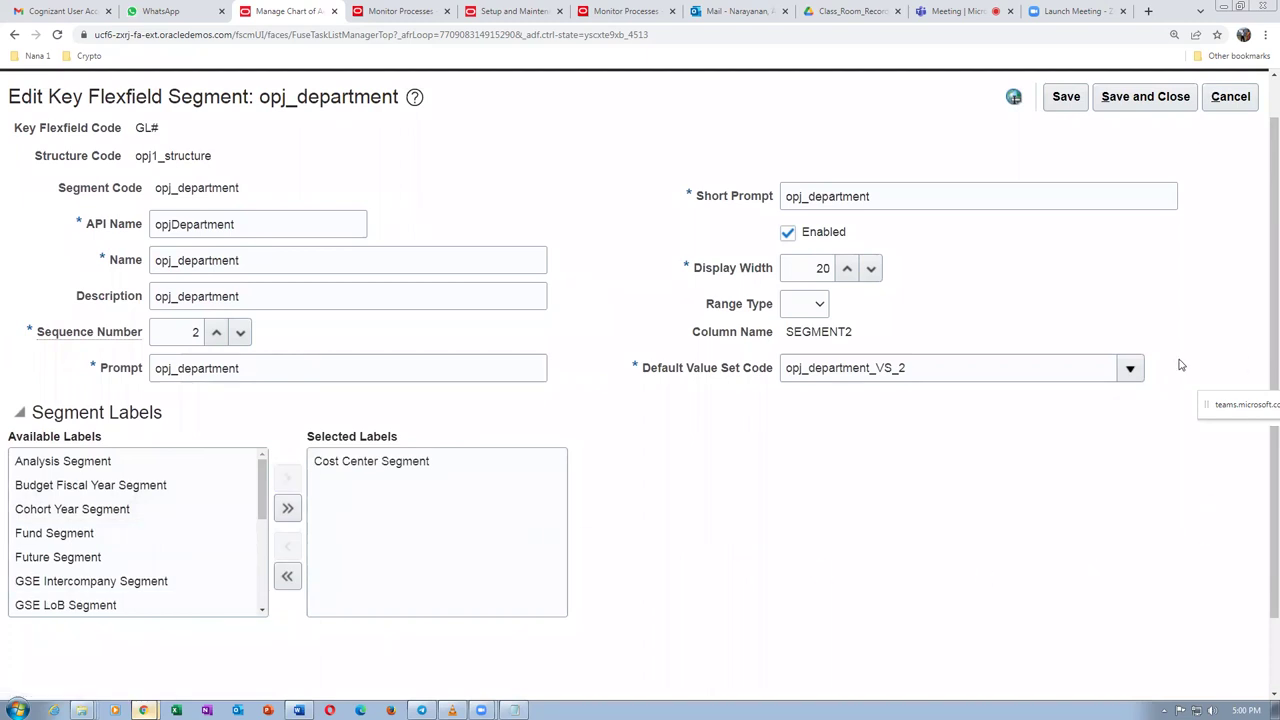
{"action": "left_click", "coordinate": [1166, 97]}
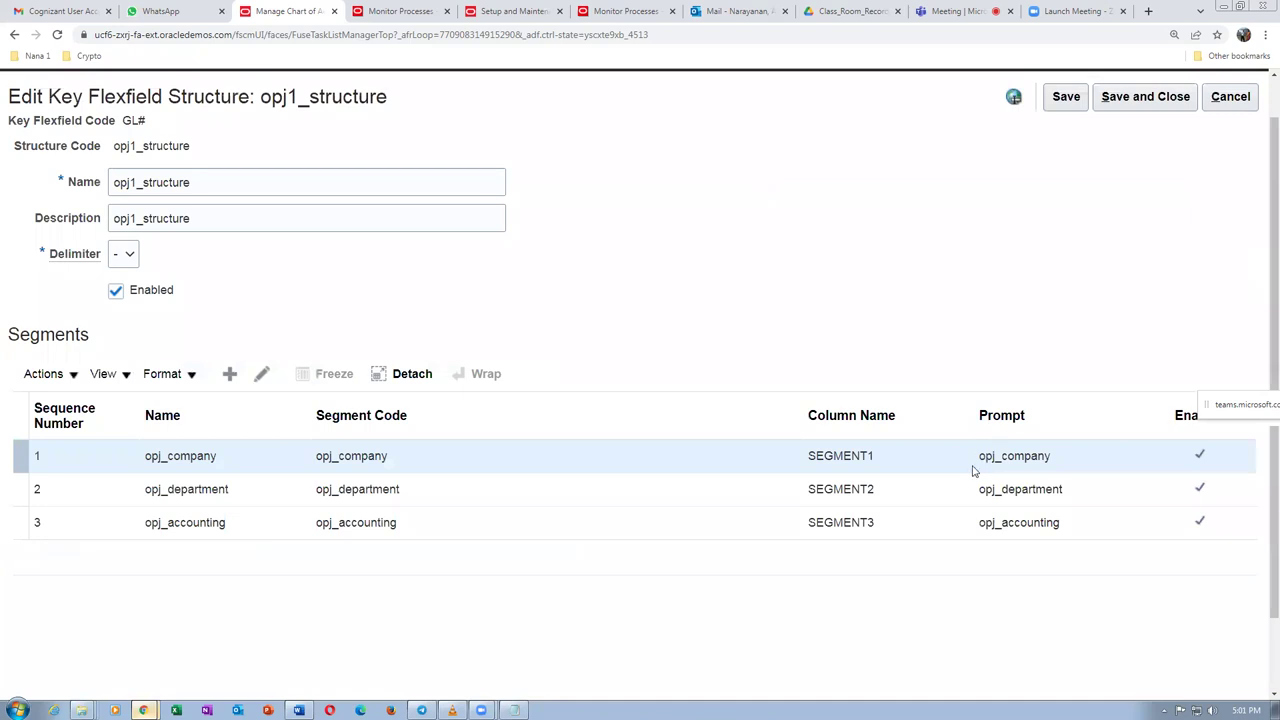
- Replace opj_accounting's Primary Balancing Segment label with Natural Account Segment and save the segment
{"action": "left_click", "coordinate": [253, 519]}
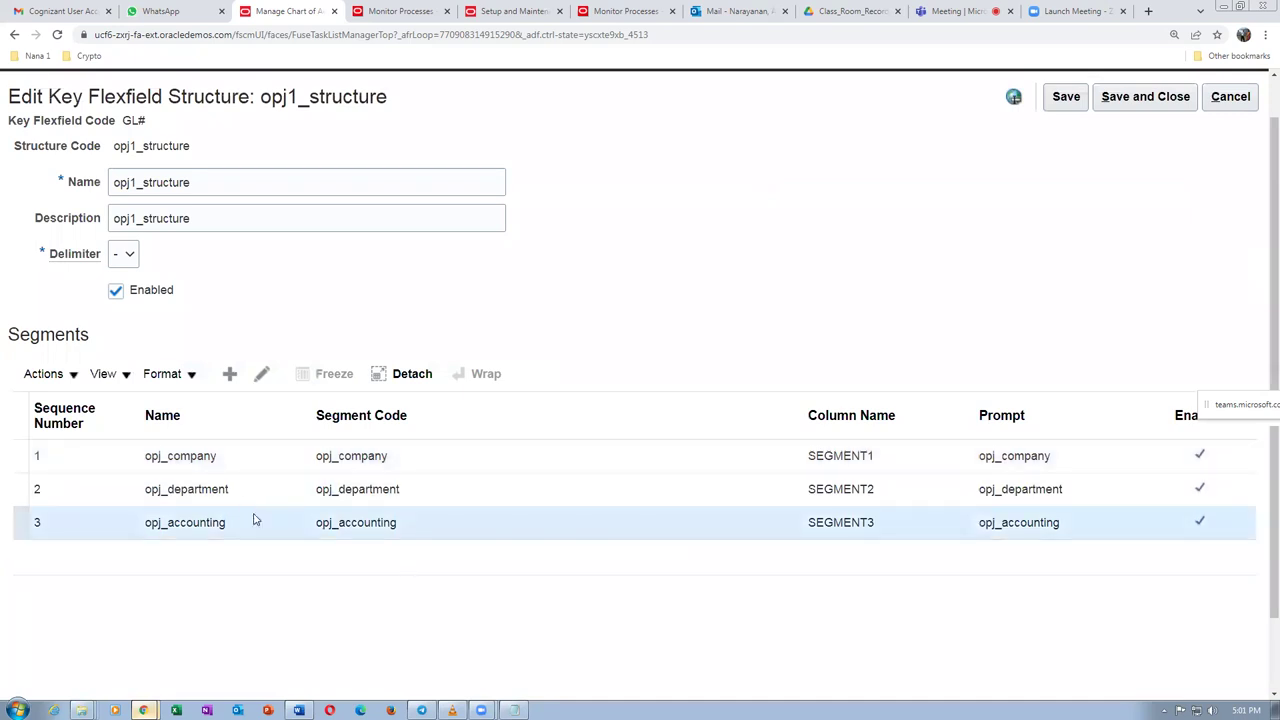
{"action": "left_click", "coordinate": [261, 373]}
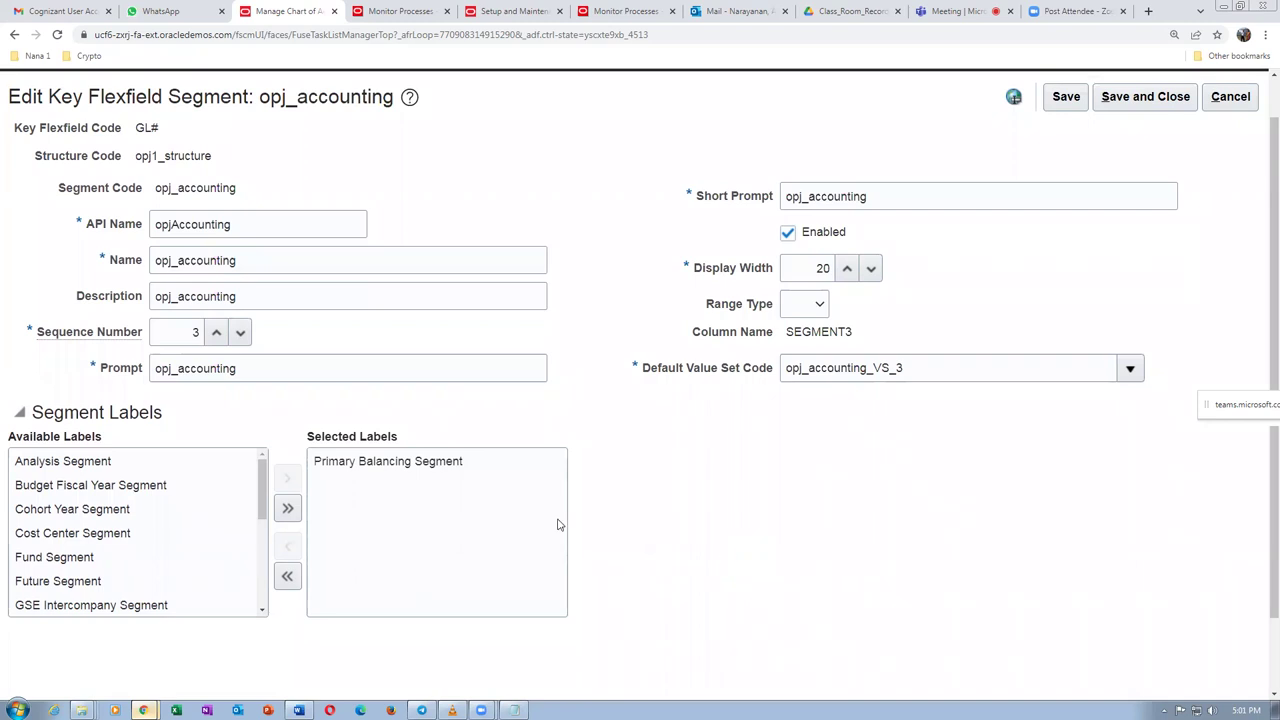
{"action": "left_click", "coordinate": [420, 465]}
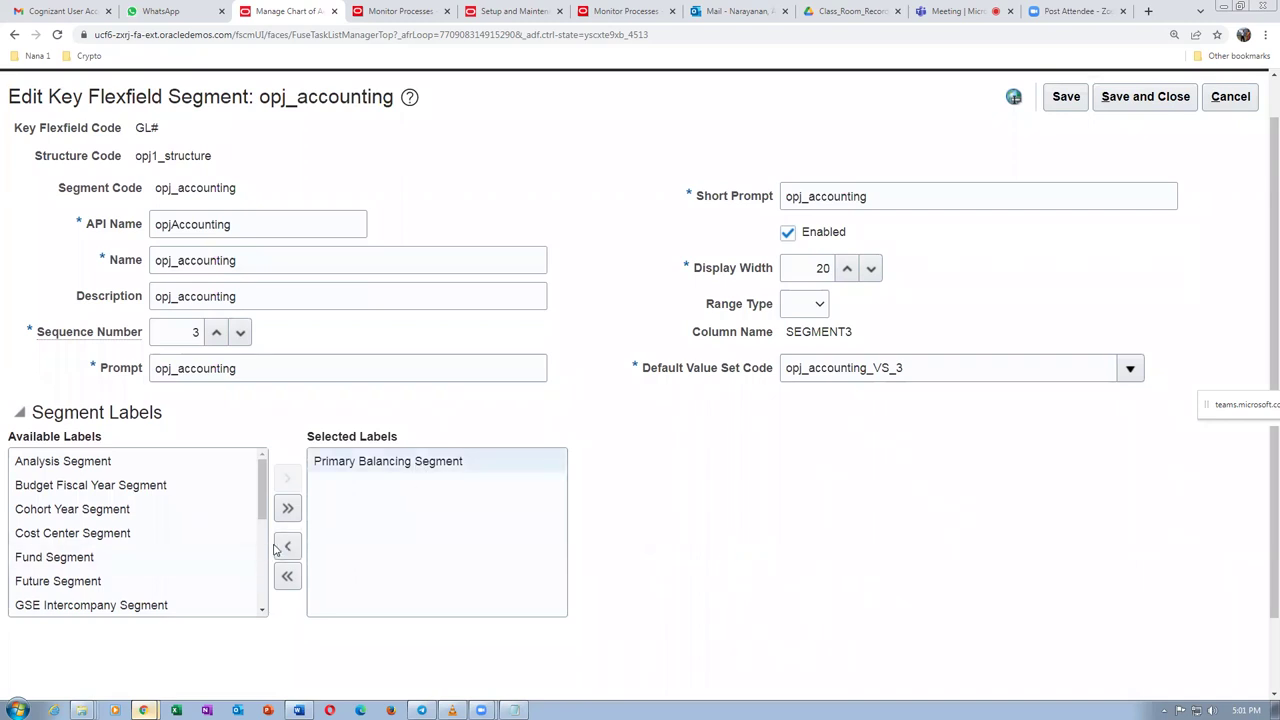
{"action": "left_click", "coordinate": [284, 547]}
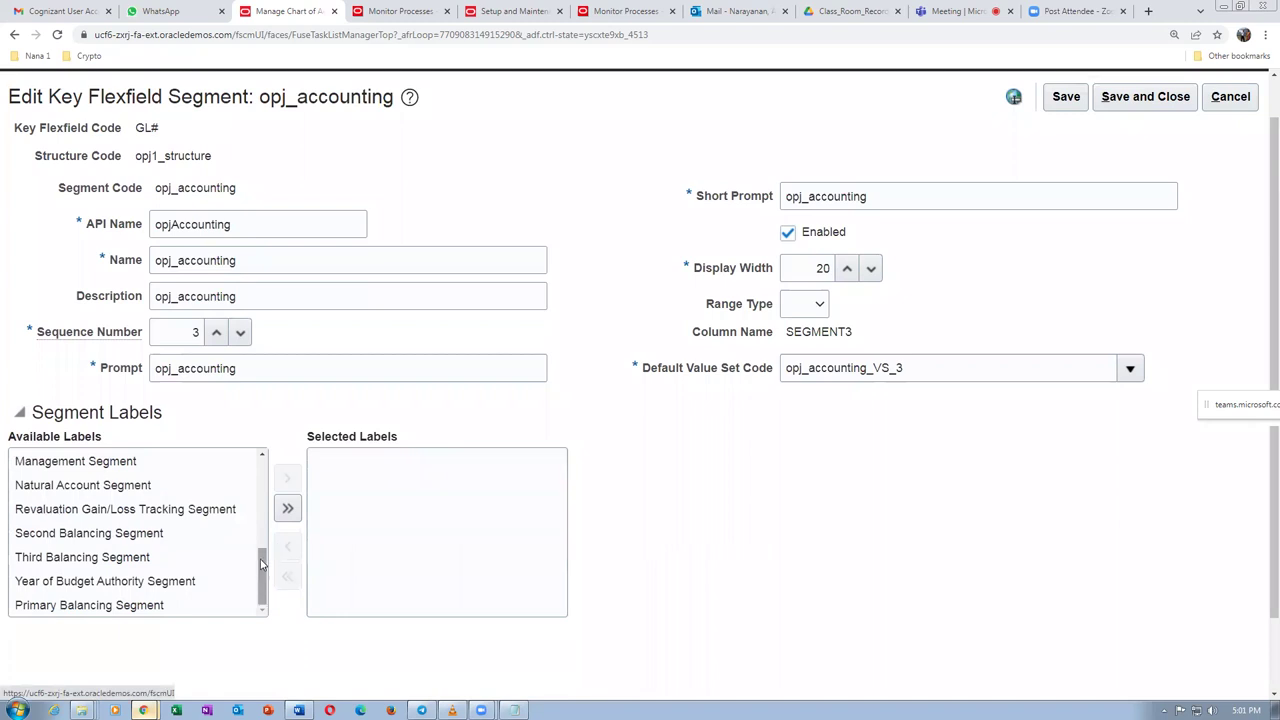
{"action": "left_click_drag", "start_coordinate": [260, 565], "coordinate": [260, 545]}
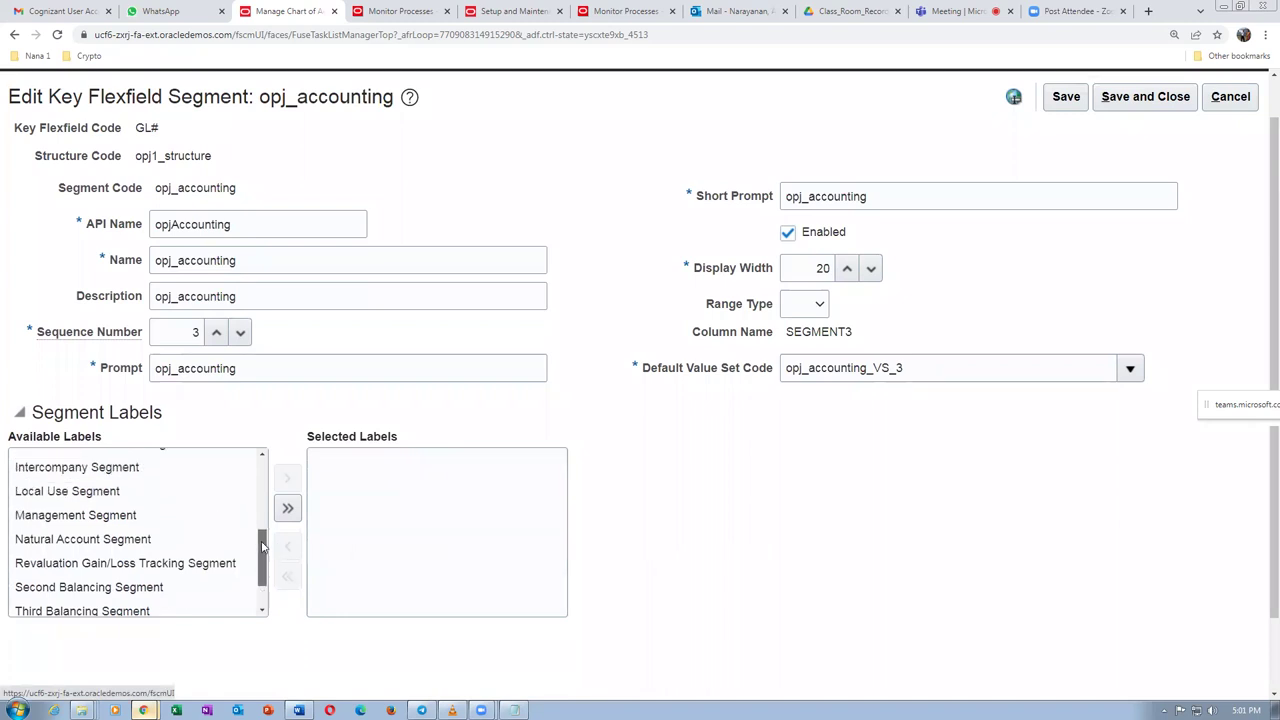
{"action": "left_click", "coordinate": [194, 543]}
{"action": "left_click", "coordinate": [290, 480]}
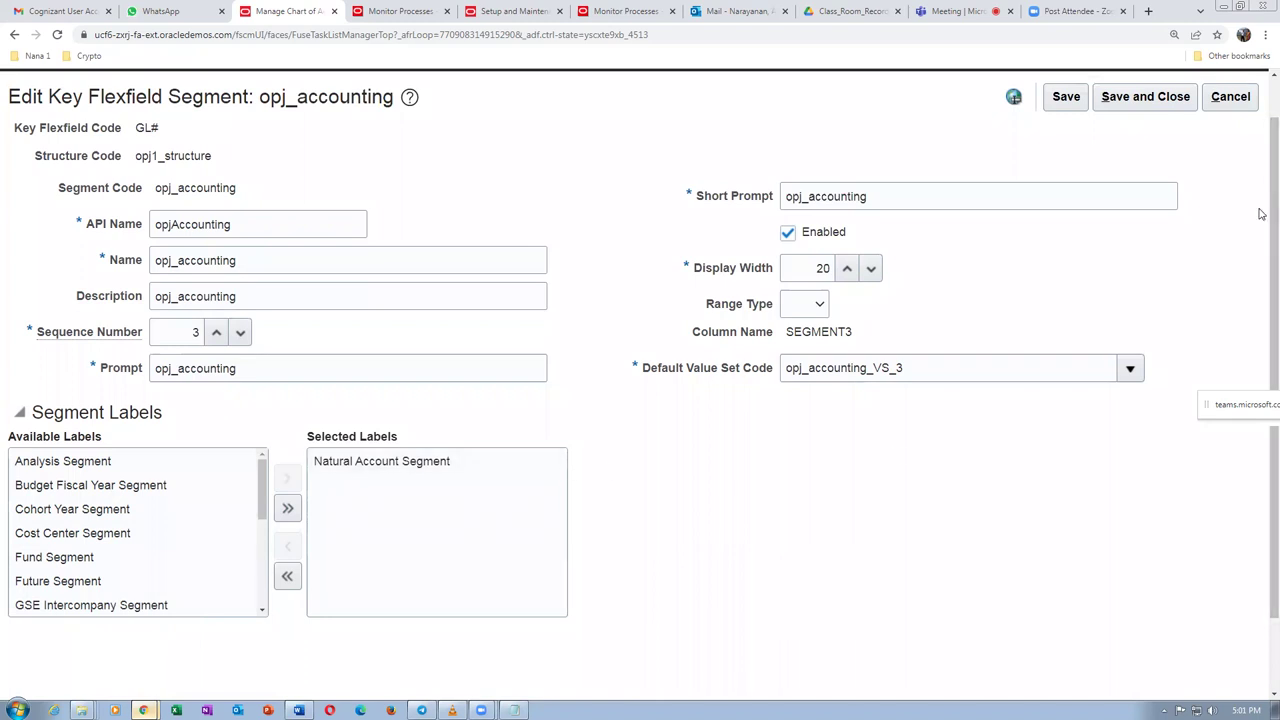
{"action": "scroll", "coordinate": [1262, 200], "scroll_direction": "up", "scroll_amount": 1}
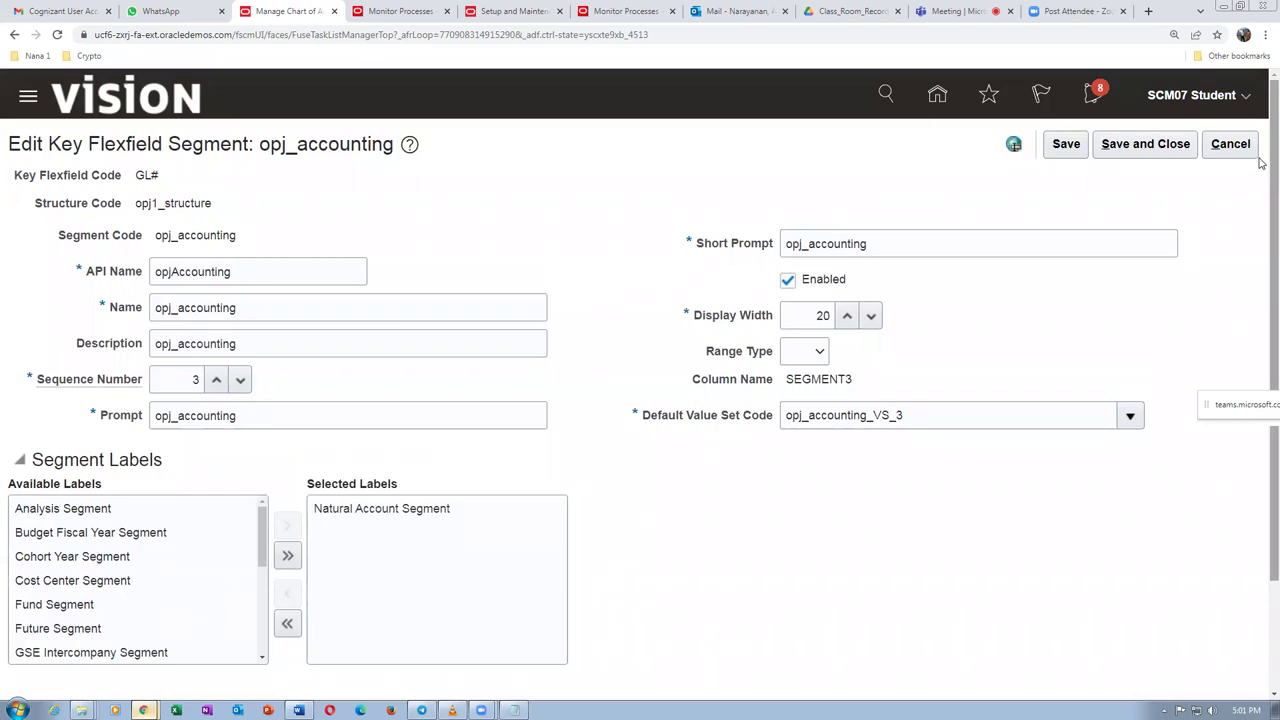
{"action": "left_click", "coordinate": [1137, 148]}
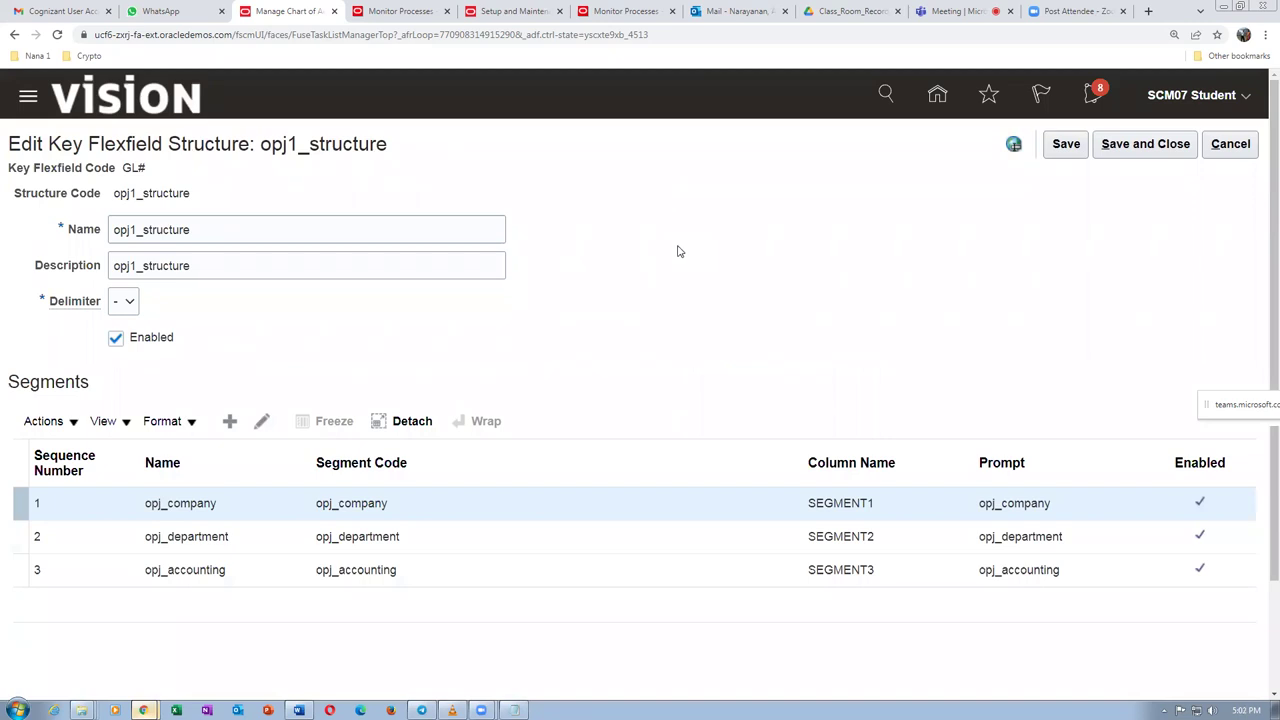
- Save opj1_structure and finish with the structures page
{"action": "left_click", "coordinate": [1146, 150]}
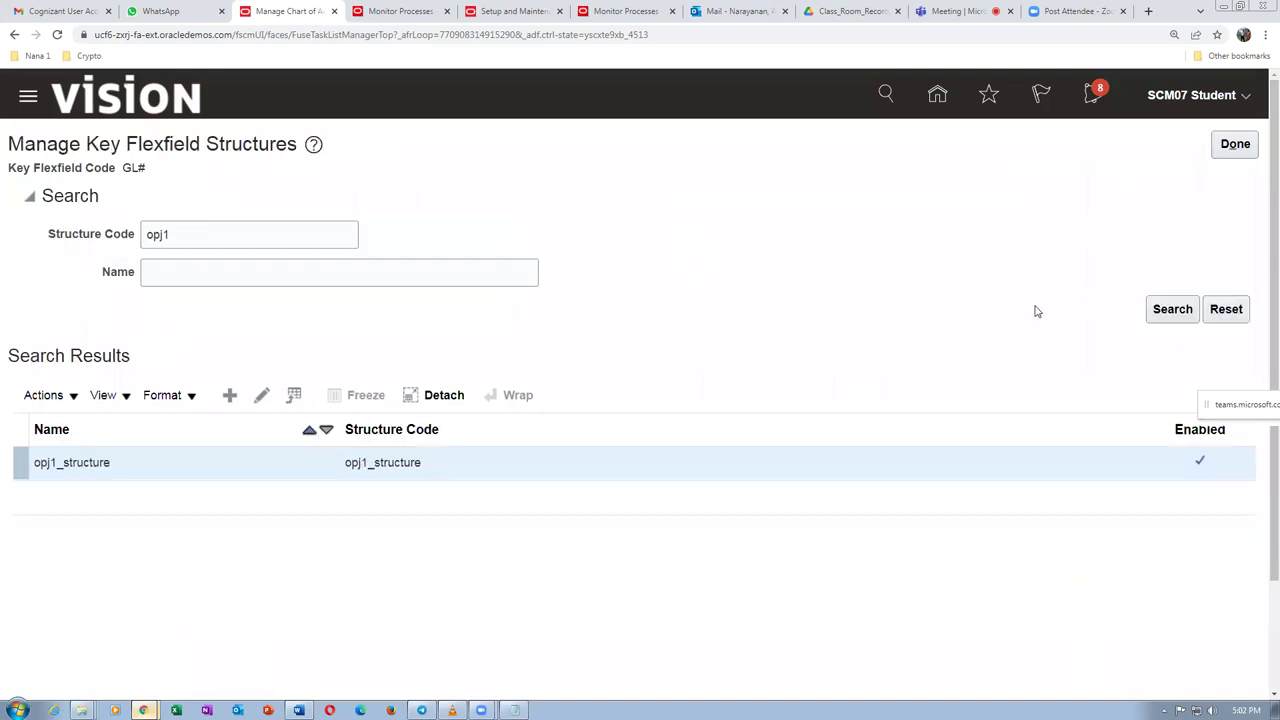
{"action": "left_click", "coordinate": [1232, 150]}
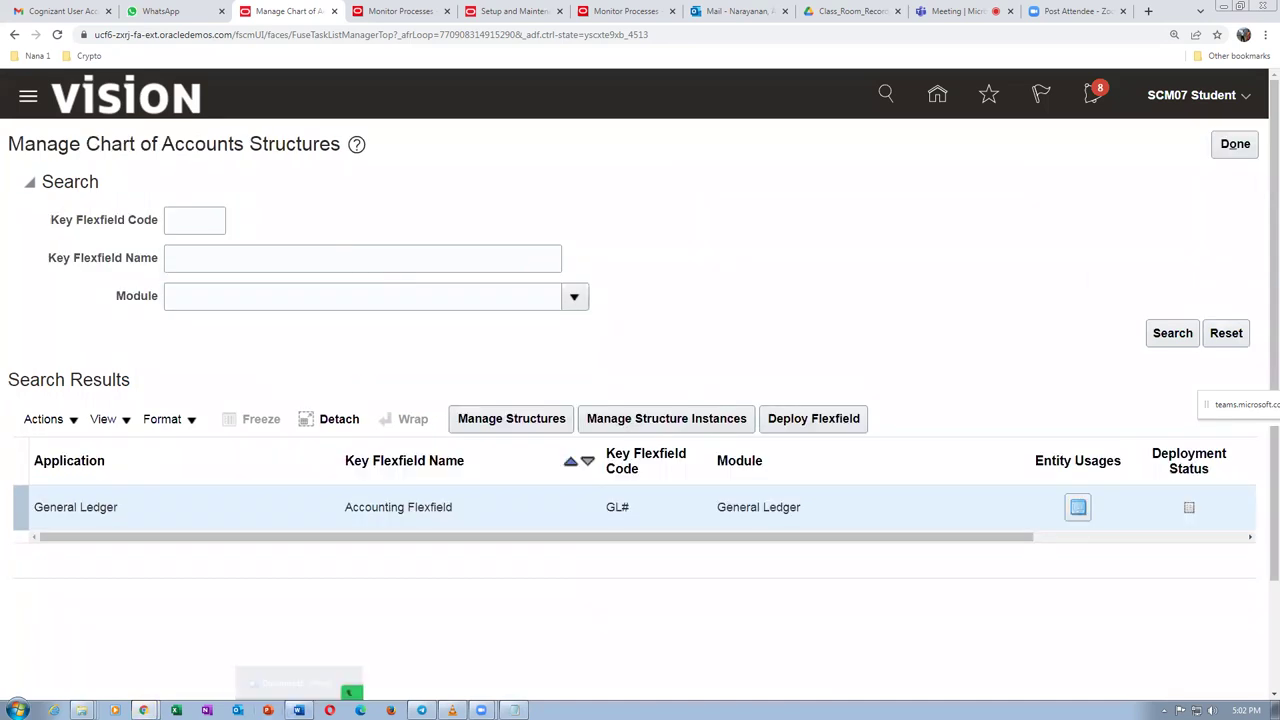
{"action": "left_click", "coordinate": [298, 710]}
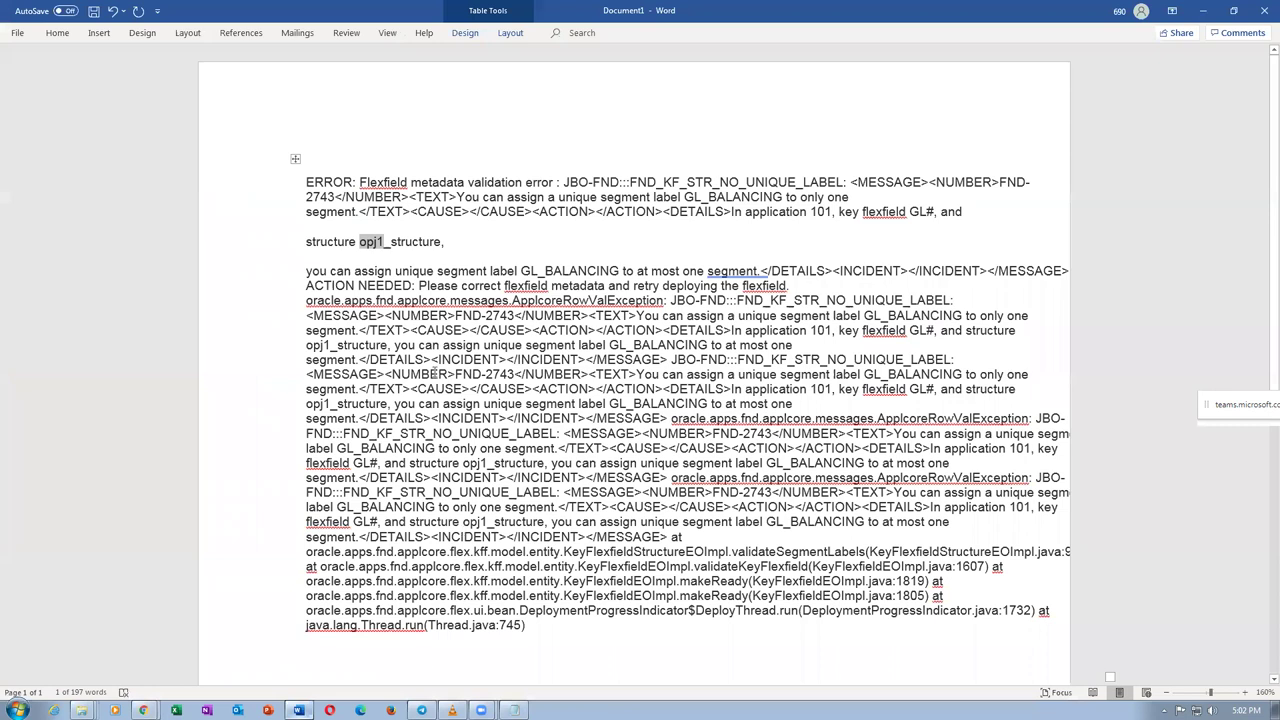
{"action": "double_click", "coordinate": [401, 240]}
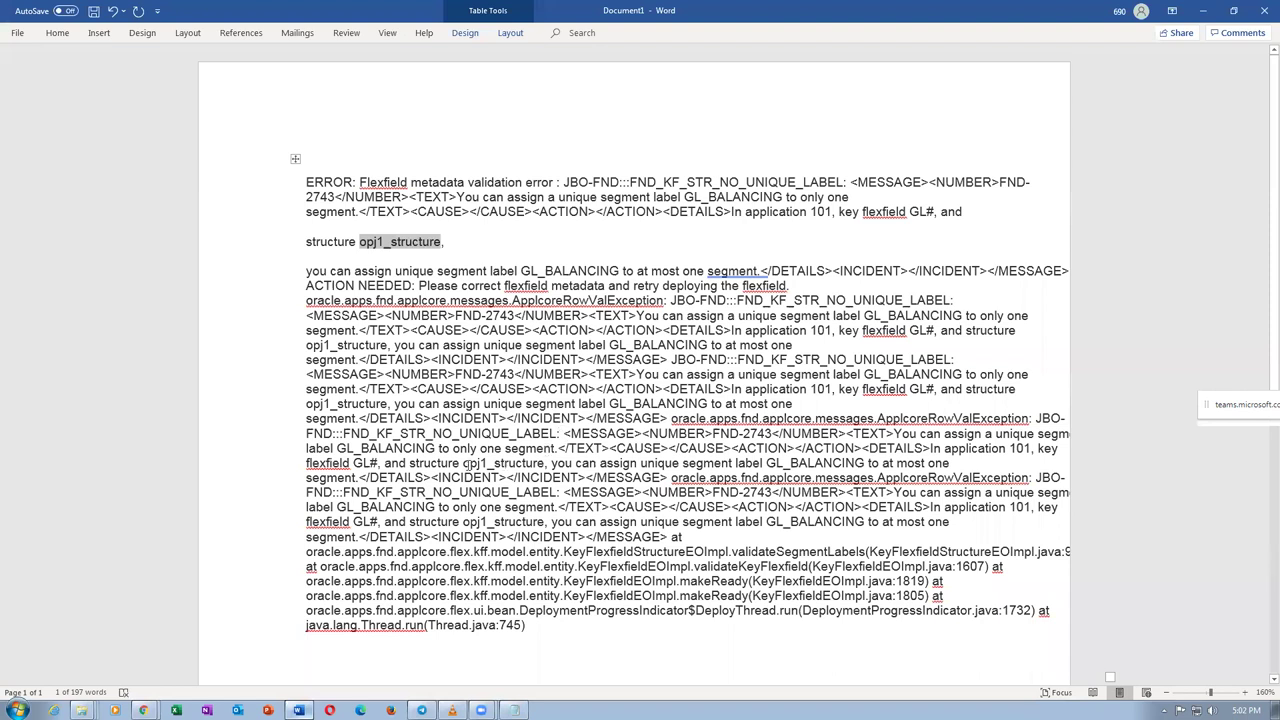
{"action": "left_click", "coordinate": [470, 463]}
{"action": "left_click_drag", "start_coordinate": [464, 521], "coordinate": [488, 522]}
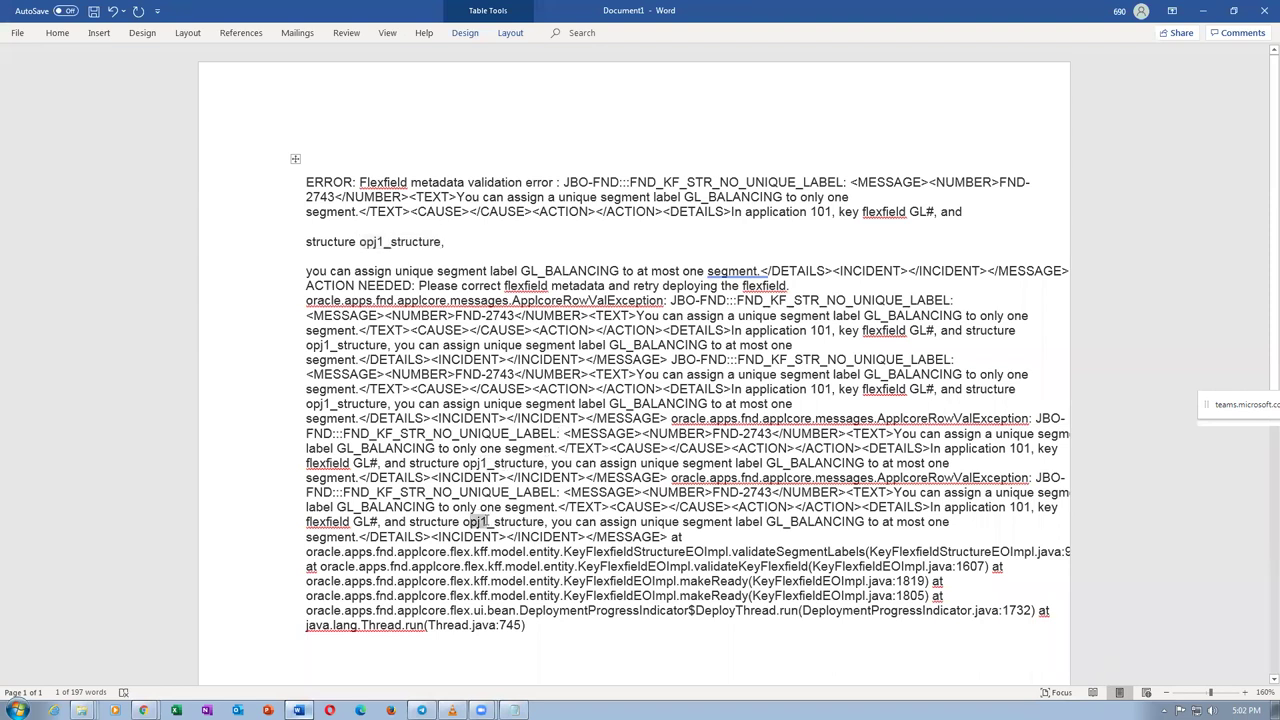
{"action": "left_click", "coordinate": [470, 626]}
{"action": "left_click_drag", "start_coordinate": [465, 521], "coordinate": [512, 522]}
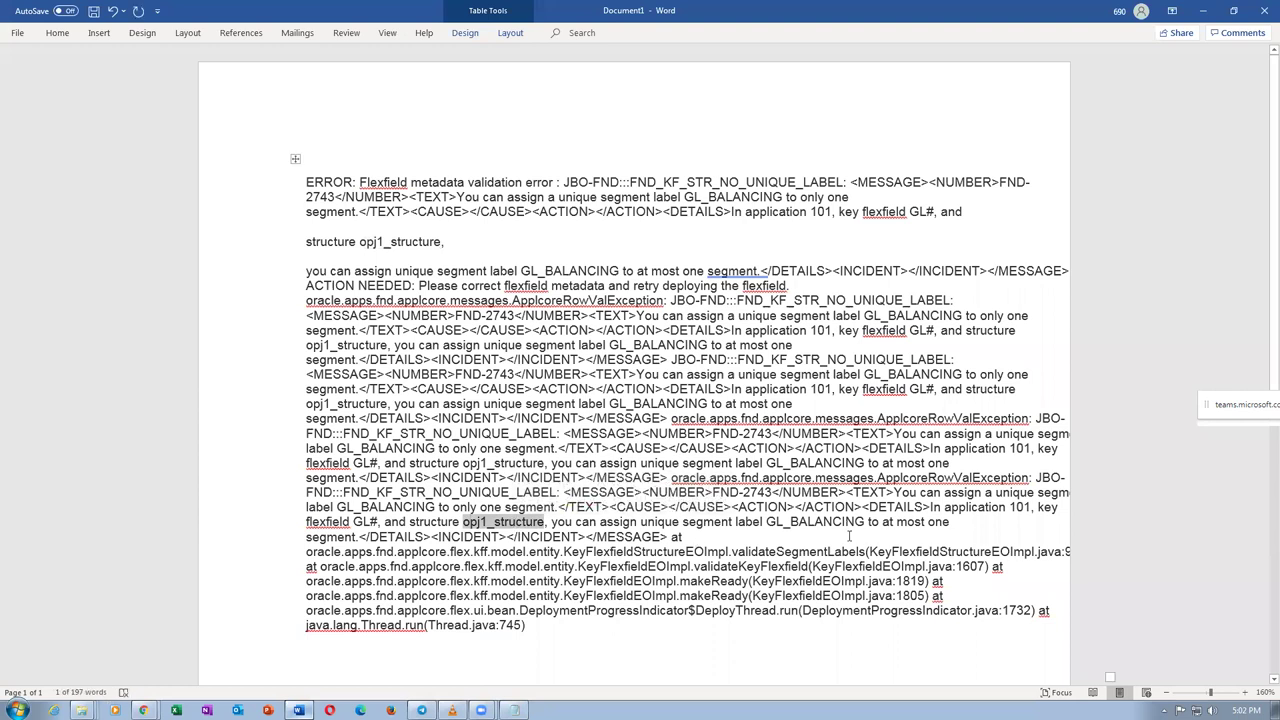
{"action": "left_click", "coordinate": [803, 539]}
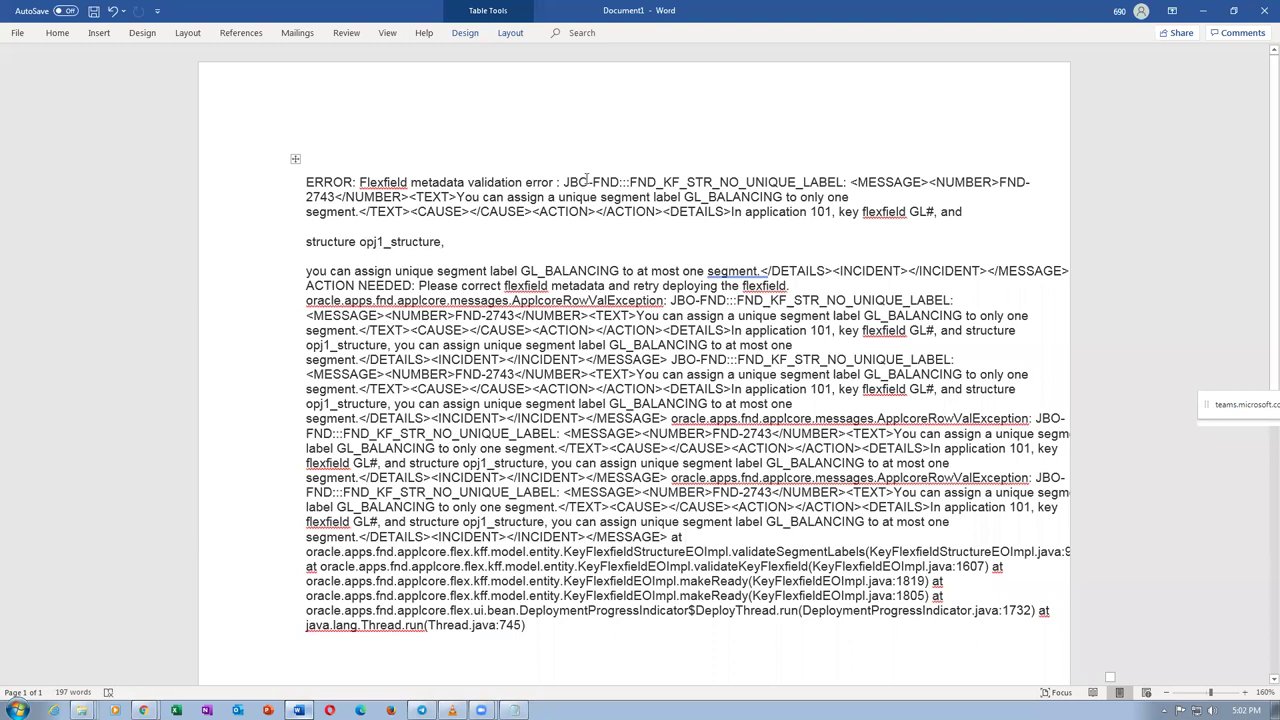
{"action": "left_click_drag", "start_coordinate": [588, 183], "coordinate": [640, 609]}
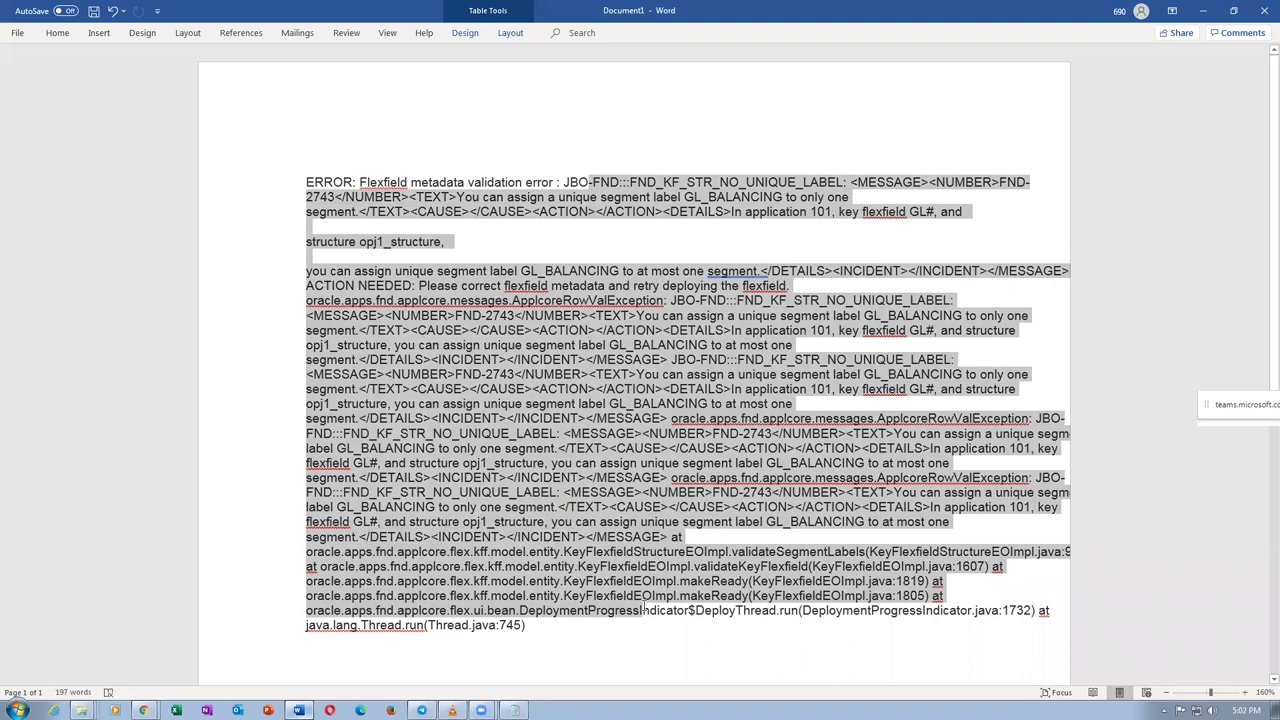
{"action": "left_click", "coordinate": [637, 611]}
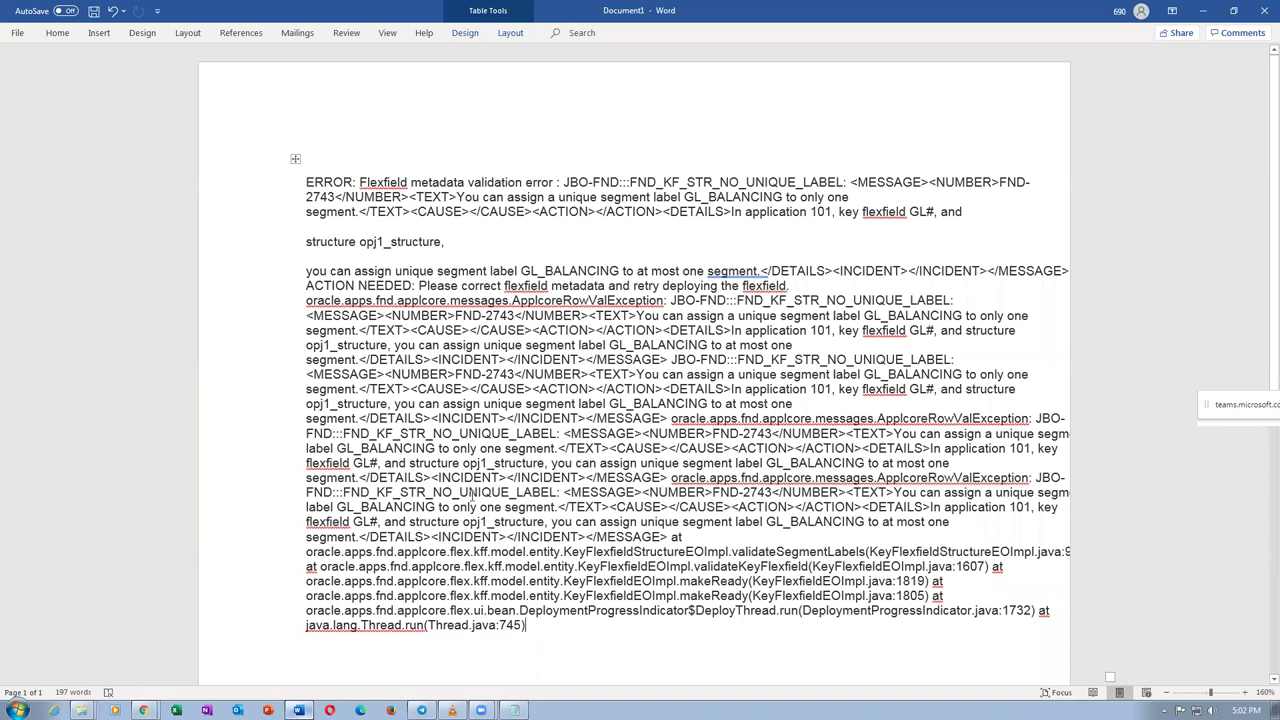
{"action": "mouse_move", "coordinate": [143, 710]}
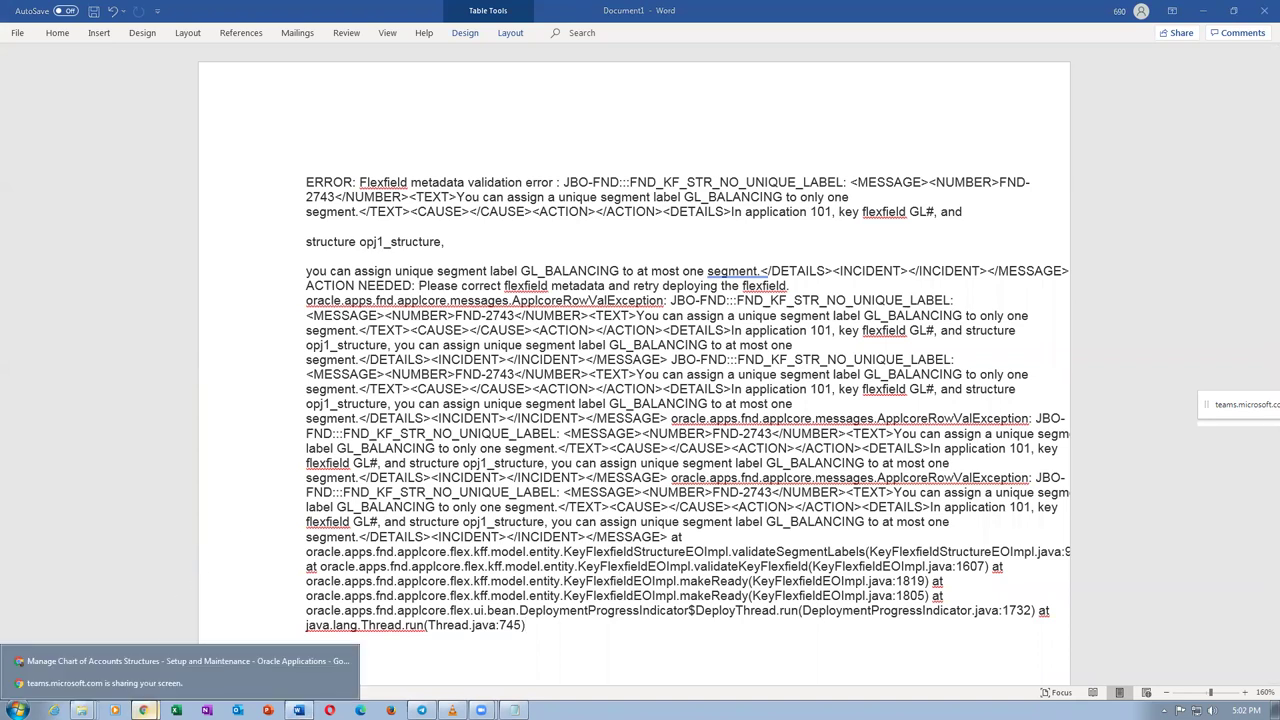
- Deploy the Accounting Flexfield, then close the success confirmation showing 0 errors and 2 warnings
{"action": "left_click", "coordinate": [170, 662]}
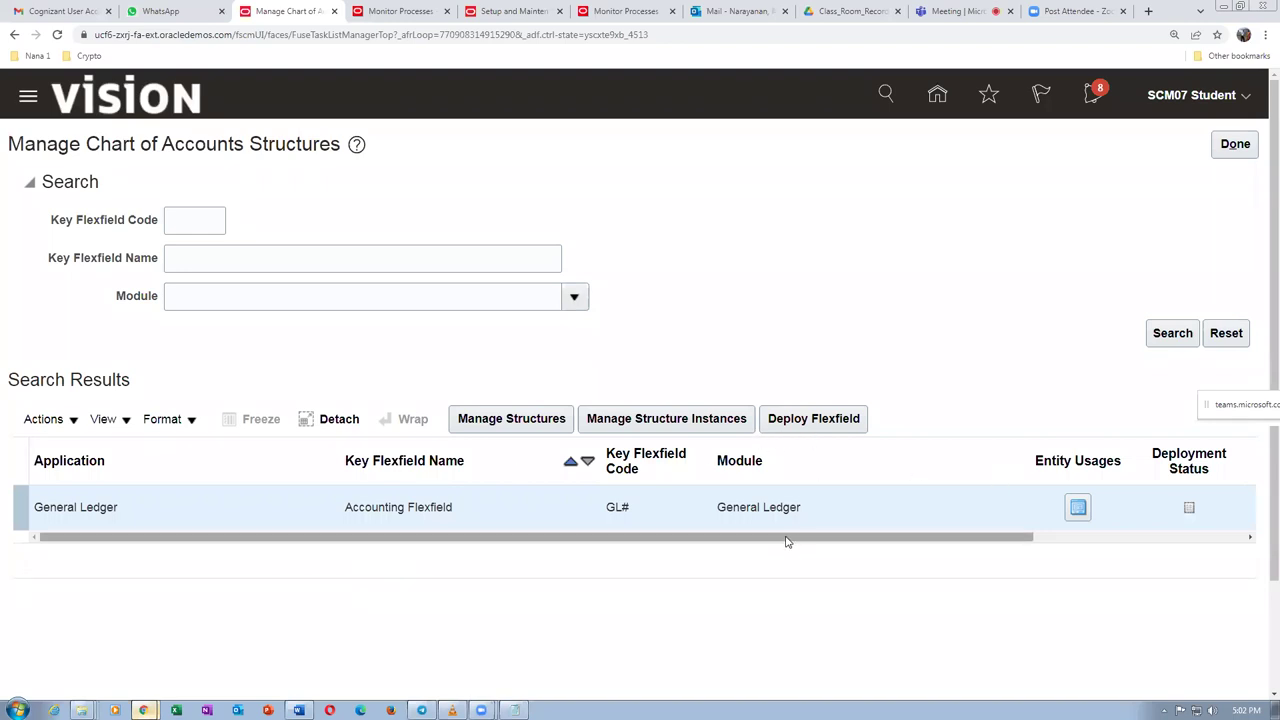
{"action": "left_click_drag", "start_coordinate": [785, 541], "coordinate": [877, 550]}
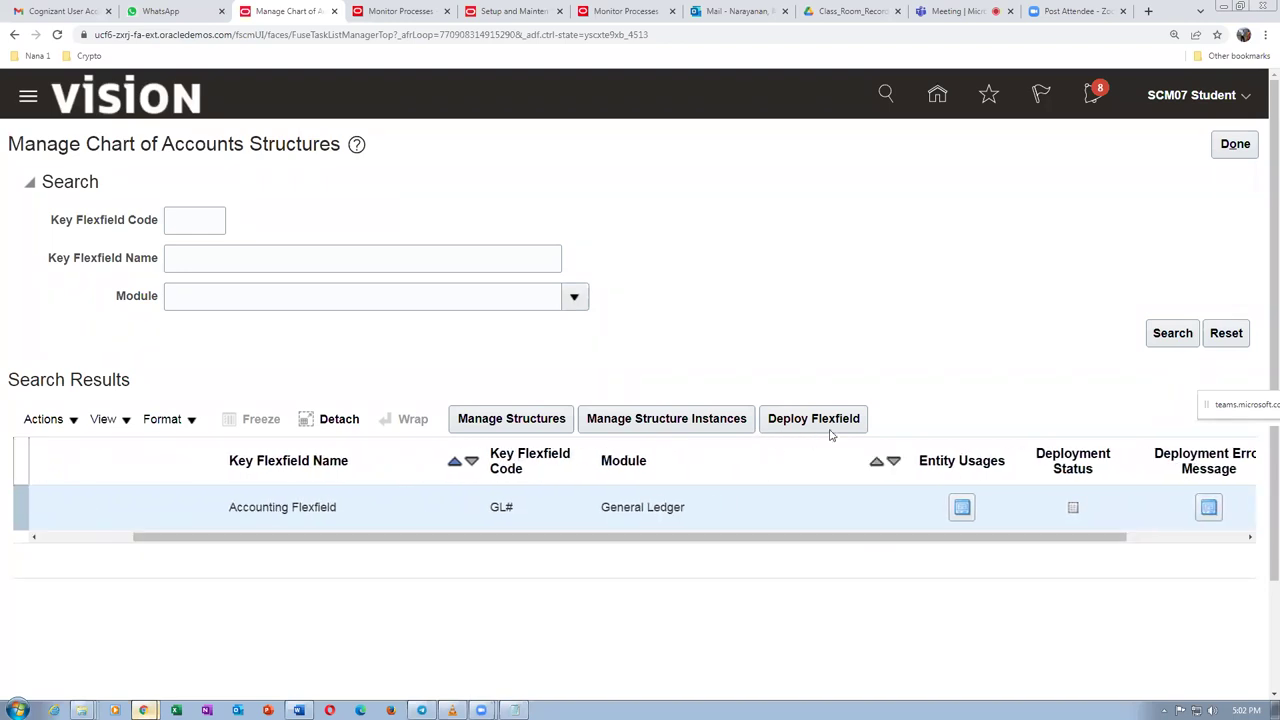
{"action": "left_click", "coordinate": [828, 430]}
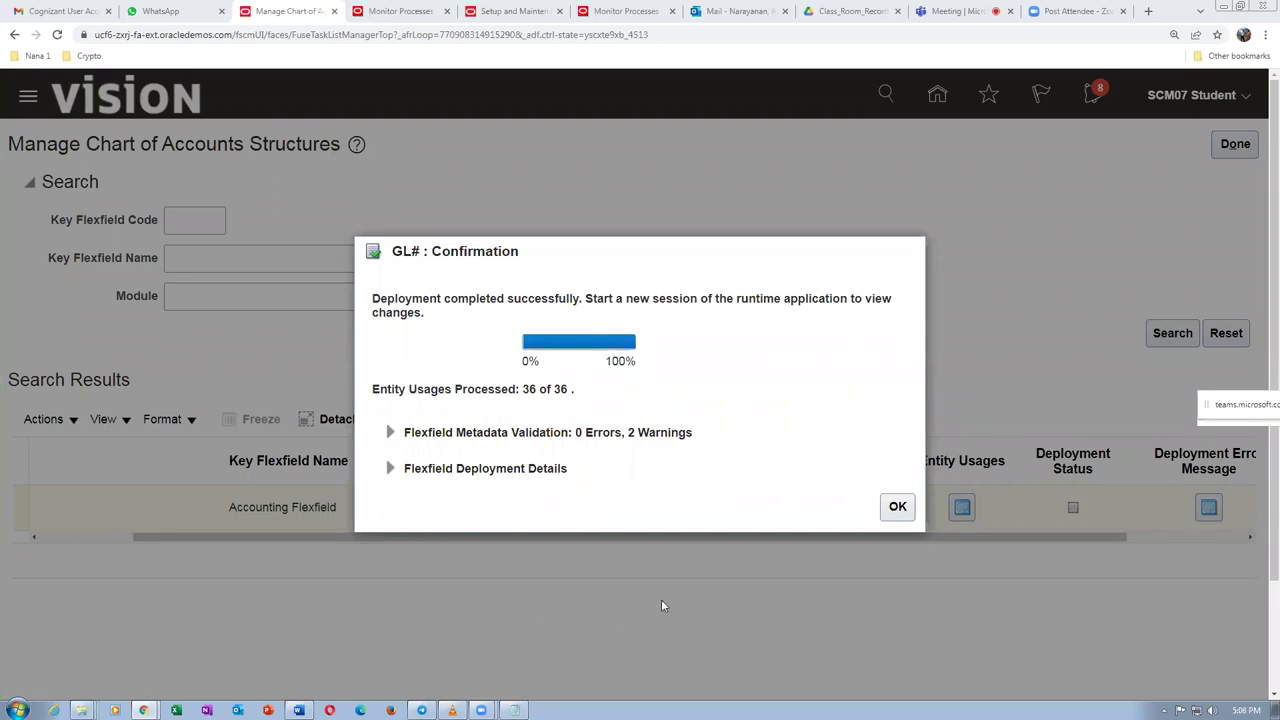
{"action": "left_click", "coordinate": [898, 507]}
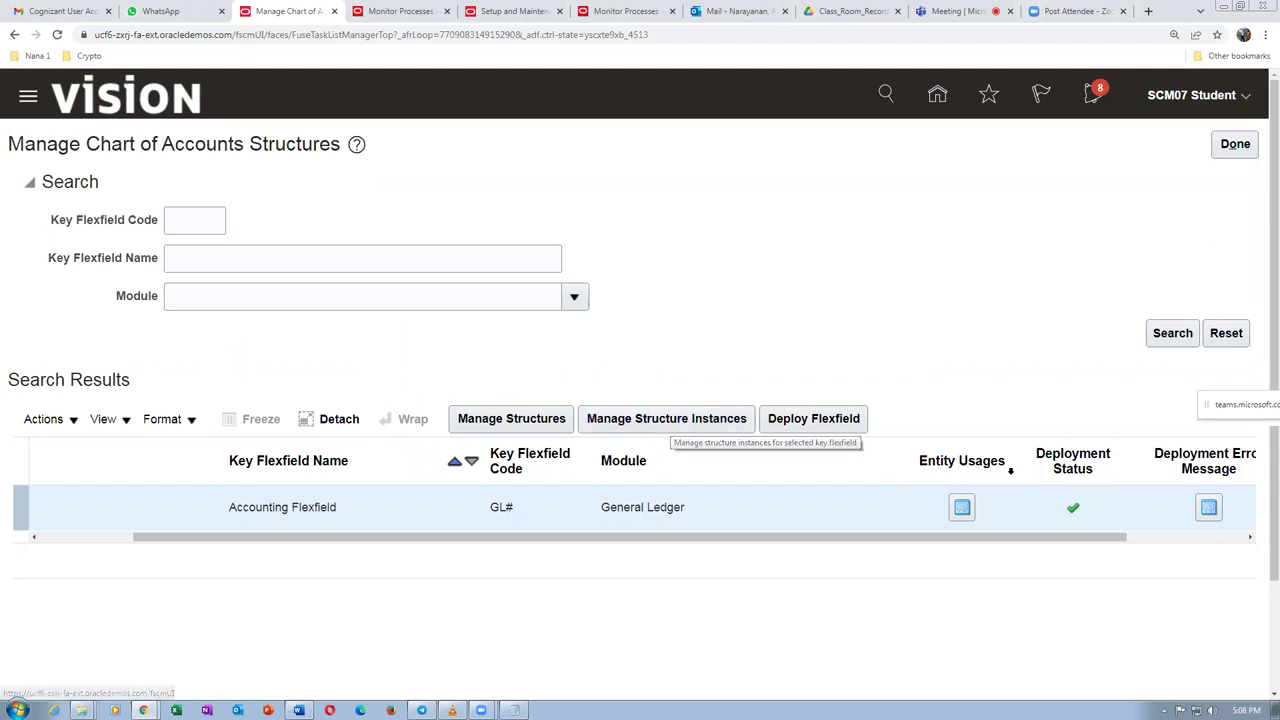
- Confirm the Accounting Flexfield's Deployment Status and Date, then leave the Chart of Accounts Structures page
{"action": "left_click_drag", "start_coordinate": [632, 542], "coordinate": [685, 555]}
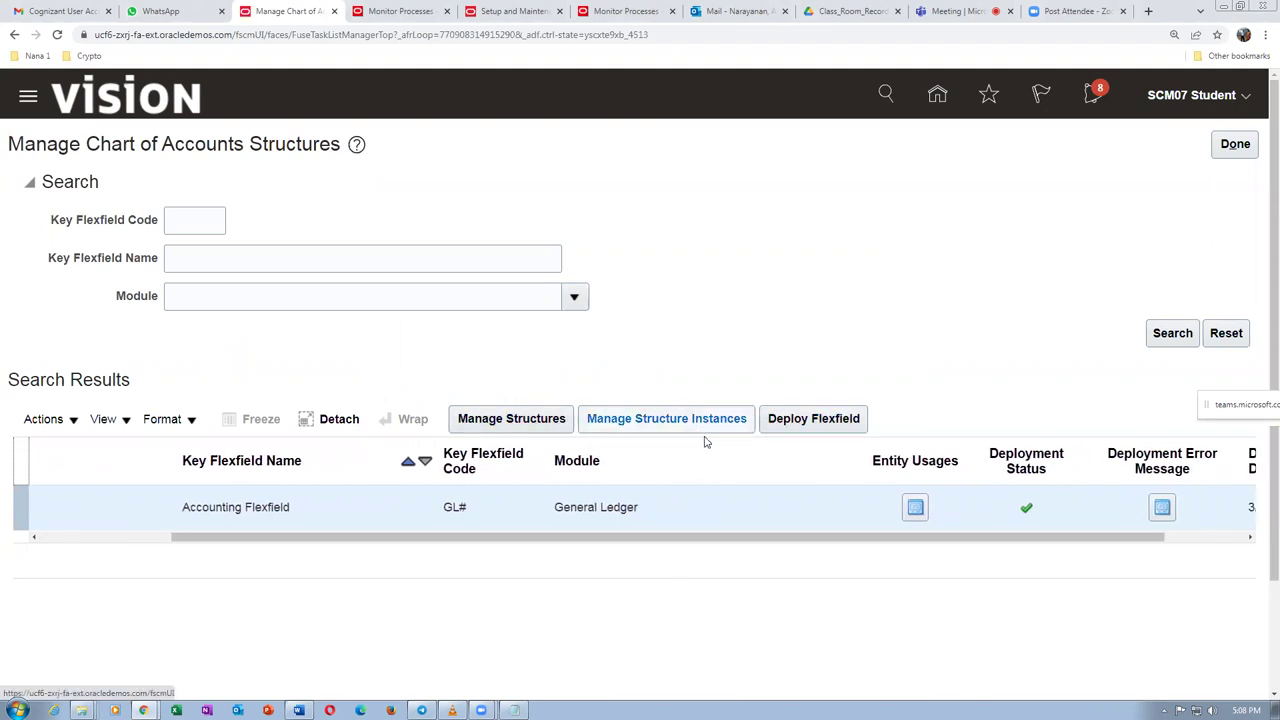
{"action": "left_click_drag", "start_coordinate": [702, 538], "coordinate": [826, 554]}
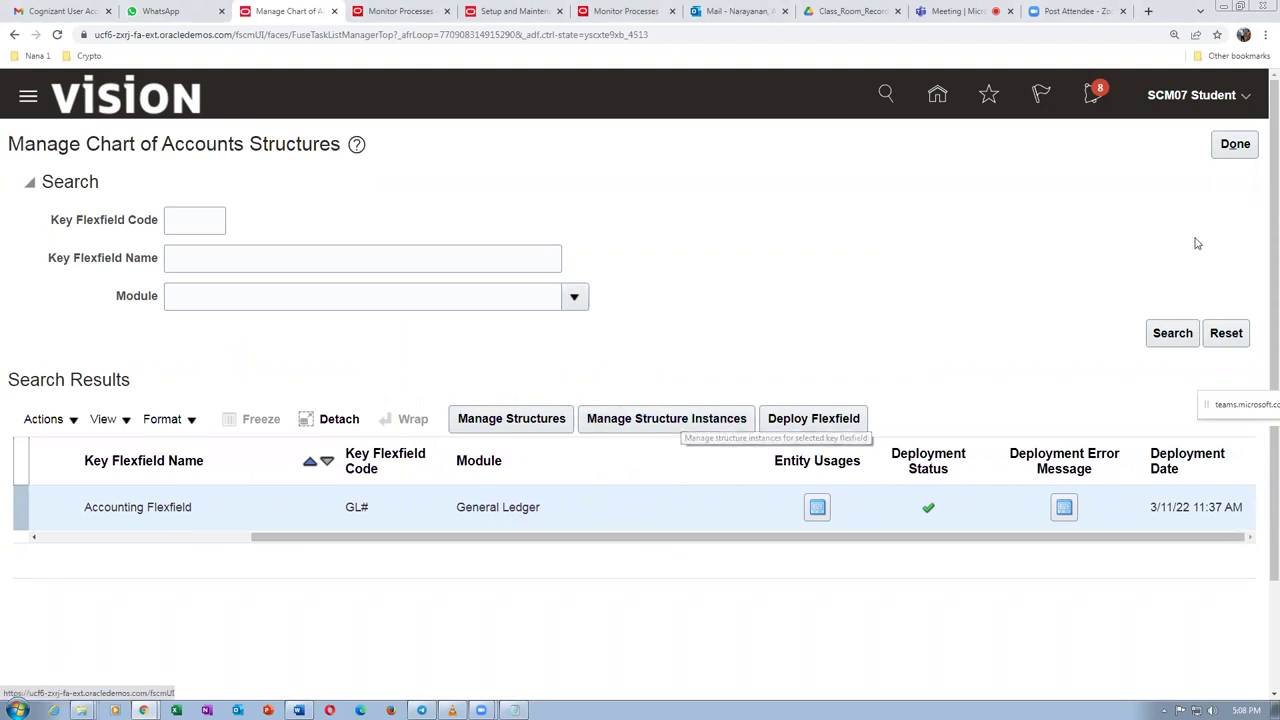
{"action": "left_click", "coordinate": [1235, 144]}
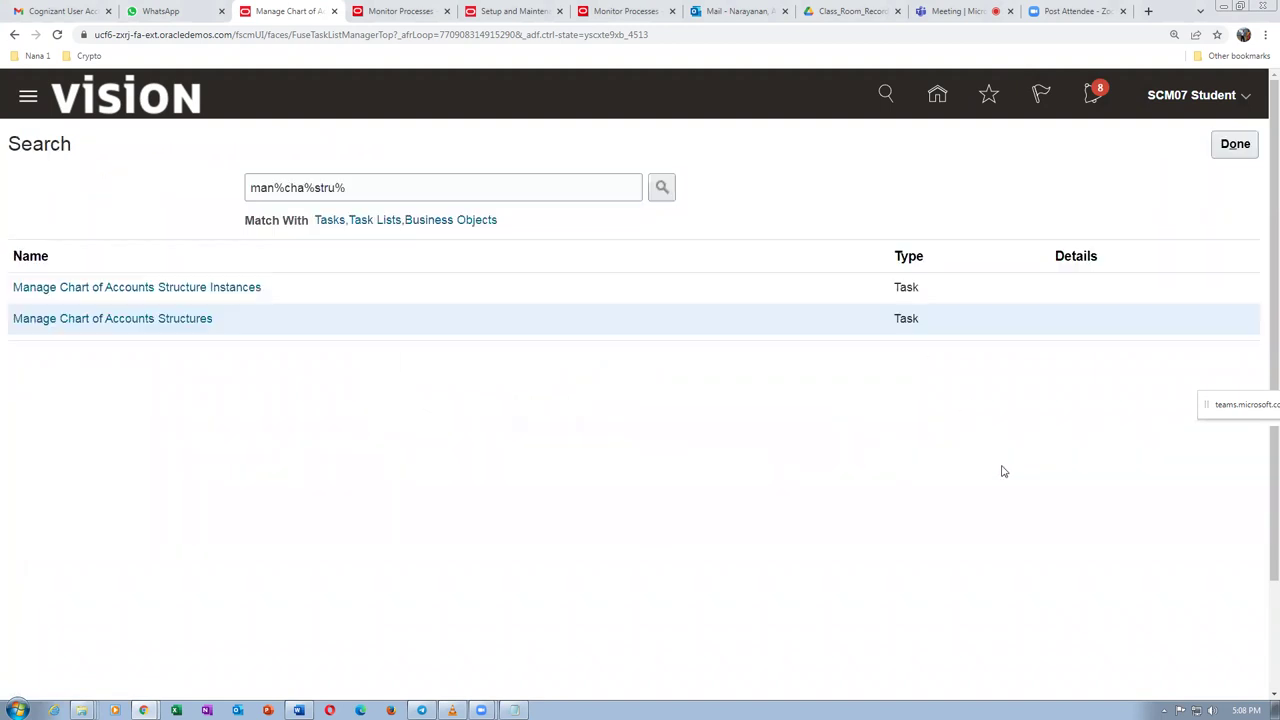